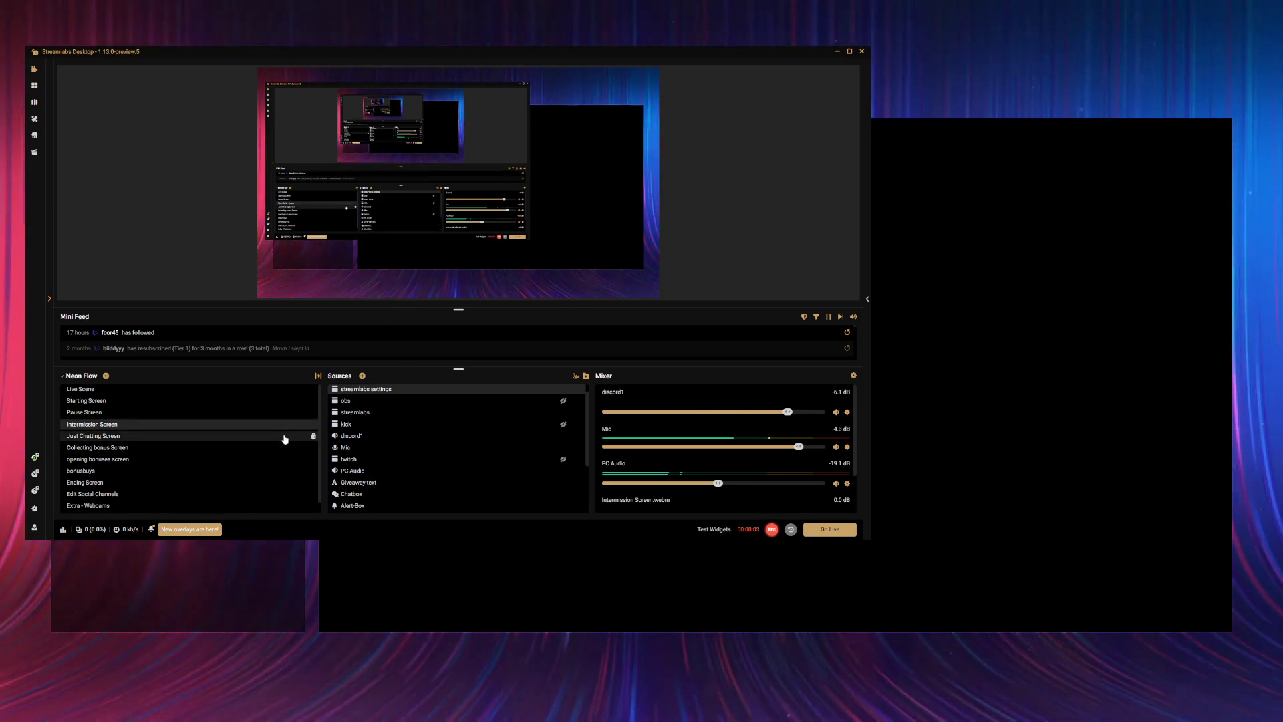
- Open Settings, look at the Stream page, then return to General
{"action": "left_click", "coordinate": [35, 510]}
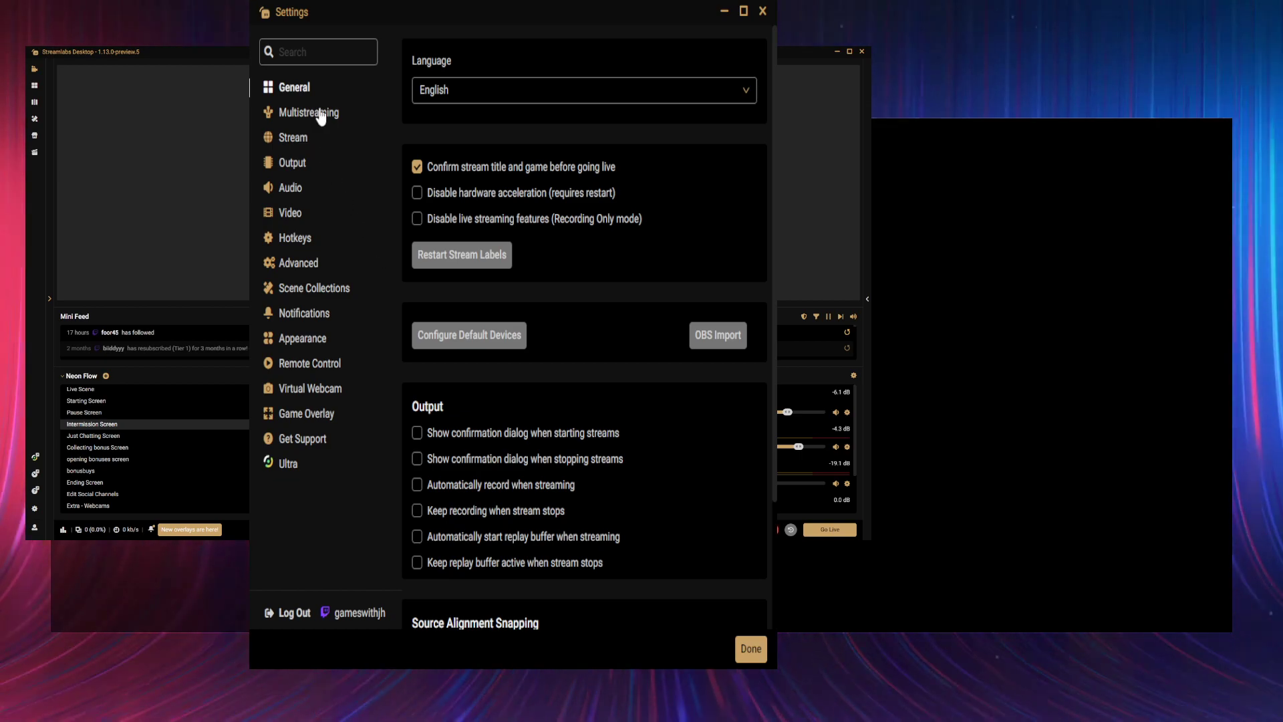
{"action": "left_click", "coordinate": [302, 140]}
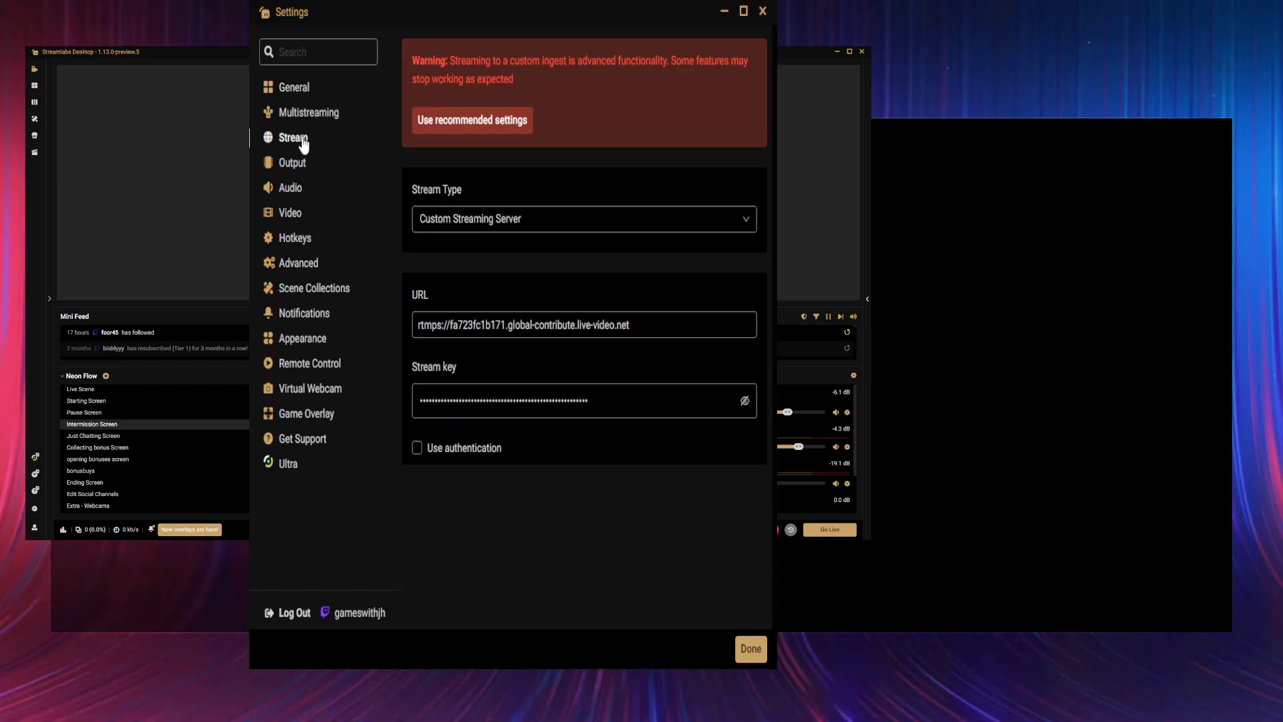
{"action": "left_click", "coordinate": [304, 89]}
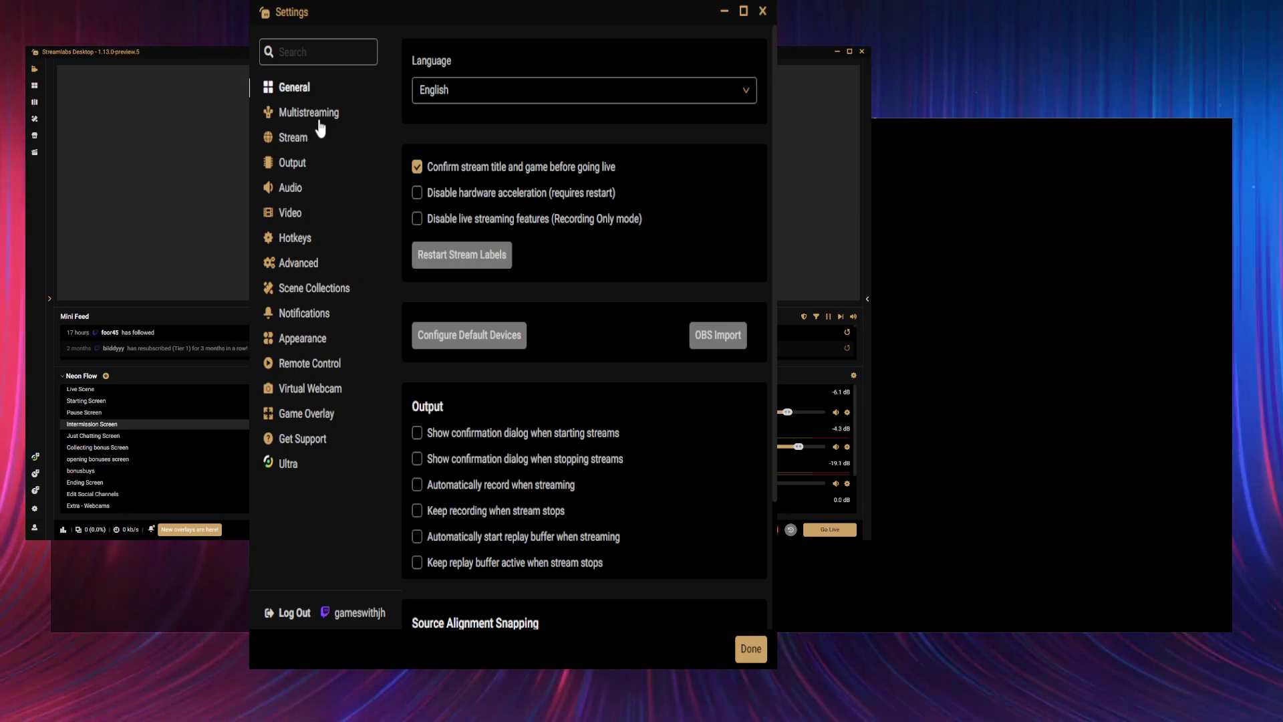
- Scroll through General settings, then review the Stream, General and Multistreaming pages, ending on Stream
{"action": "scroll", "coordinate": [484, 425], "scroll_direction": "down", "scroll_amount": 1}
{"action": "scroll", "coordinate": [484, 426], "scroll_direction": "down", "scroll_amount": 2}
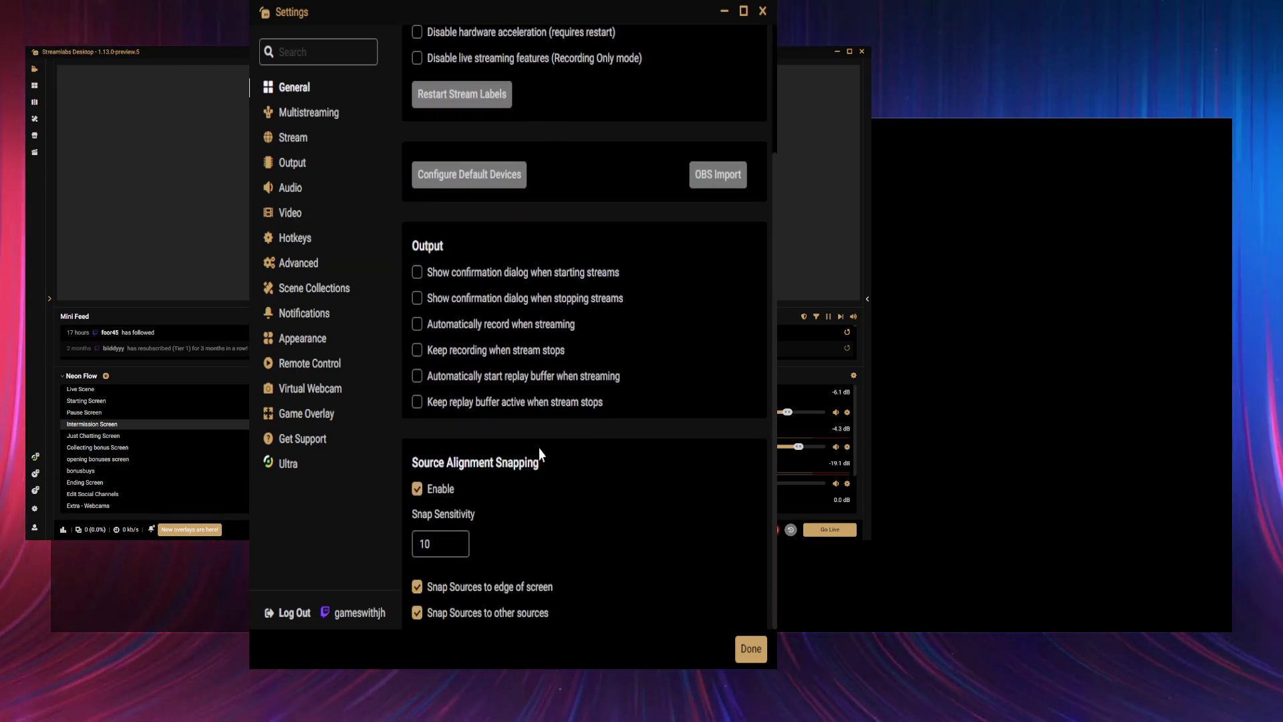
{"action": "scroll", "coordinate": [560, 466], "scroll_direction": "up", "scroll_amount": 3}
{"action": "scroll", "coordinate": [558, 454], "scroll_direction": "down", "scroll_amount": 2}
{"action": "scroll", "coordinate": [559, 445], "scroll_direction": "up", "scroll_amount": 2}
{"action": "left_click", "coordinate": [303, 140]}
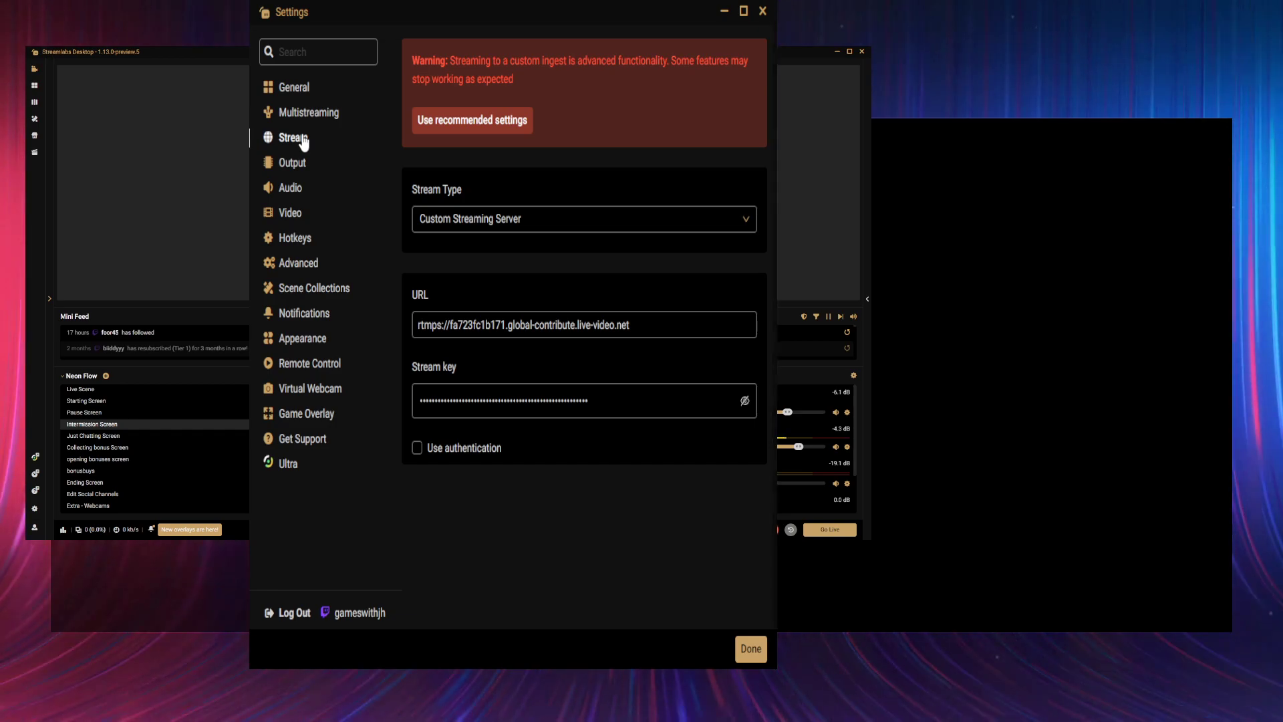
{"action": "left_click", "coordinate": [289, 89]}
{"action": "left_click", "coordinate": [308, 112]}
{"action": "left_click", "coordinate": [300, 140]}
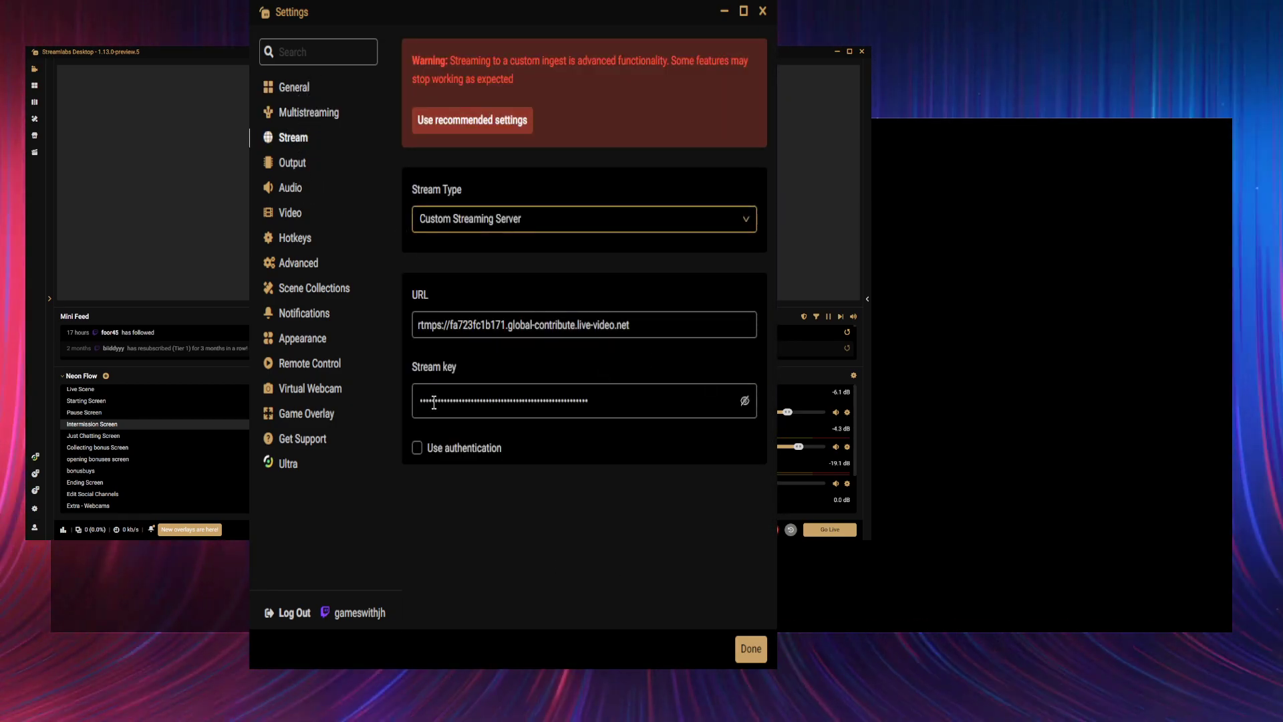
{"action": "left_click", "coordinate": [290, 164]}
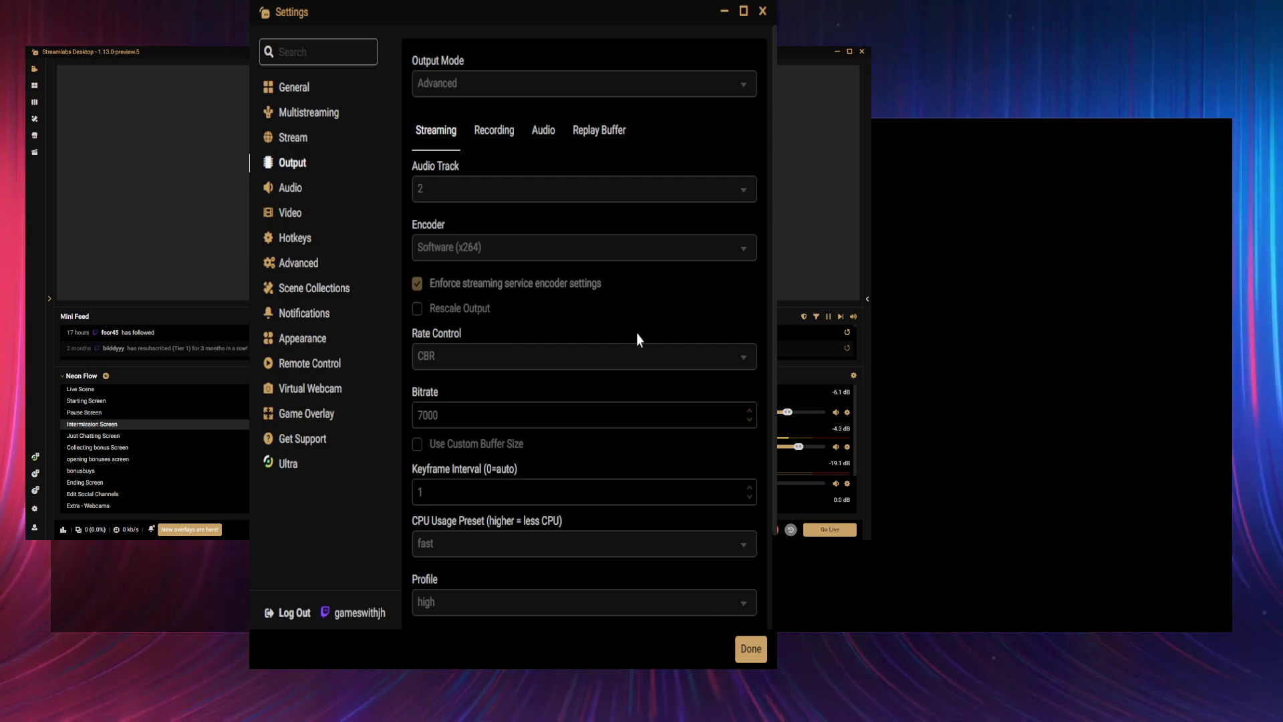
{"action": "scroll", "coordinate": [622, 410], "scroll_direction": "down", "scroll_amount": 1}
{"action": "scroll", "coordinate": [435, 200], "scroll_direction": "up", "scroll_amount": 1}
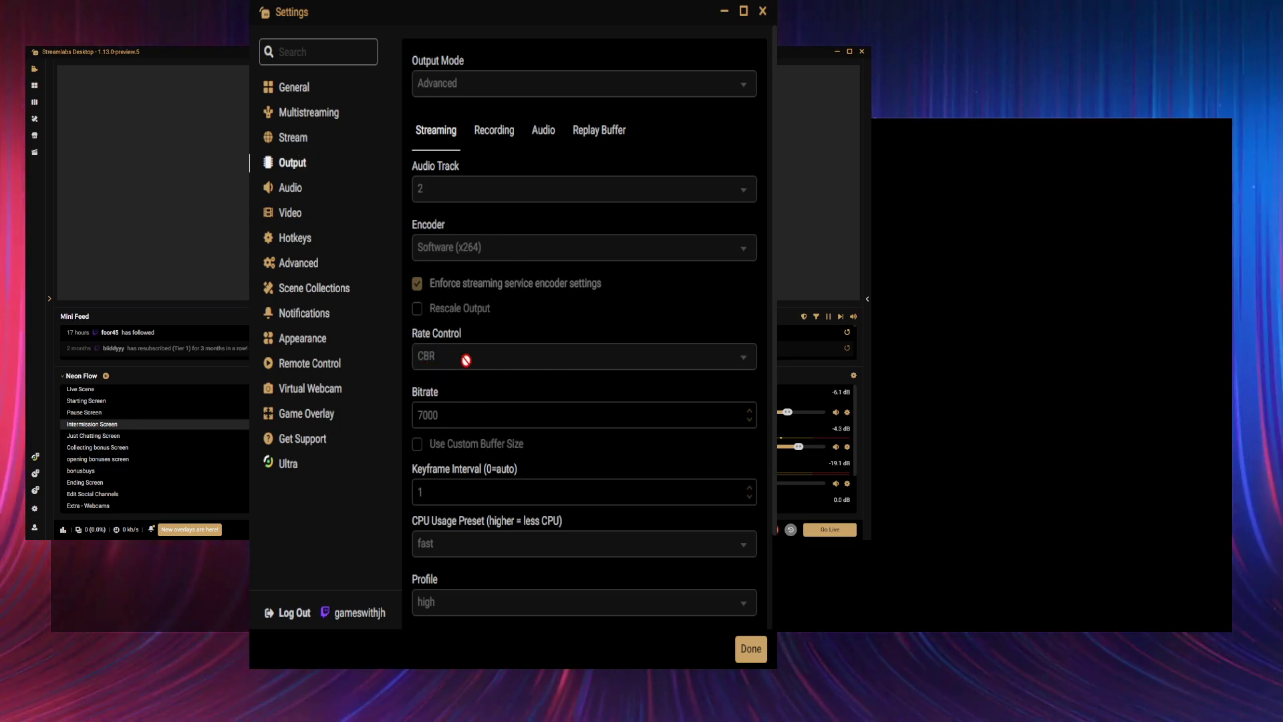
{"action": "scroll", "coordinate": [546, 344], "scroll_direction": "down", "scroll_amount": 3}
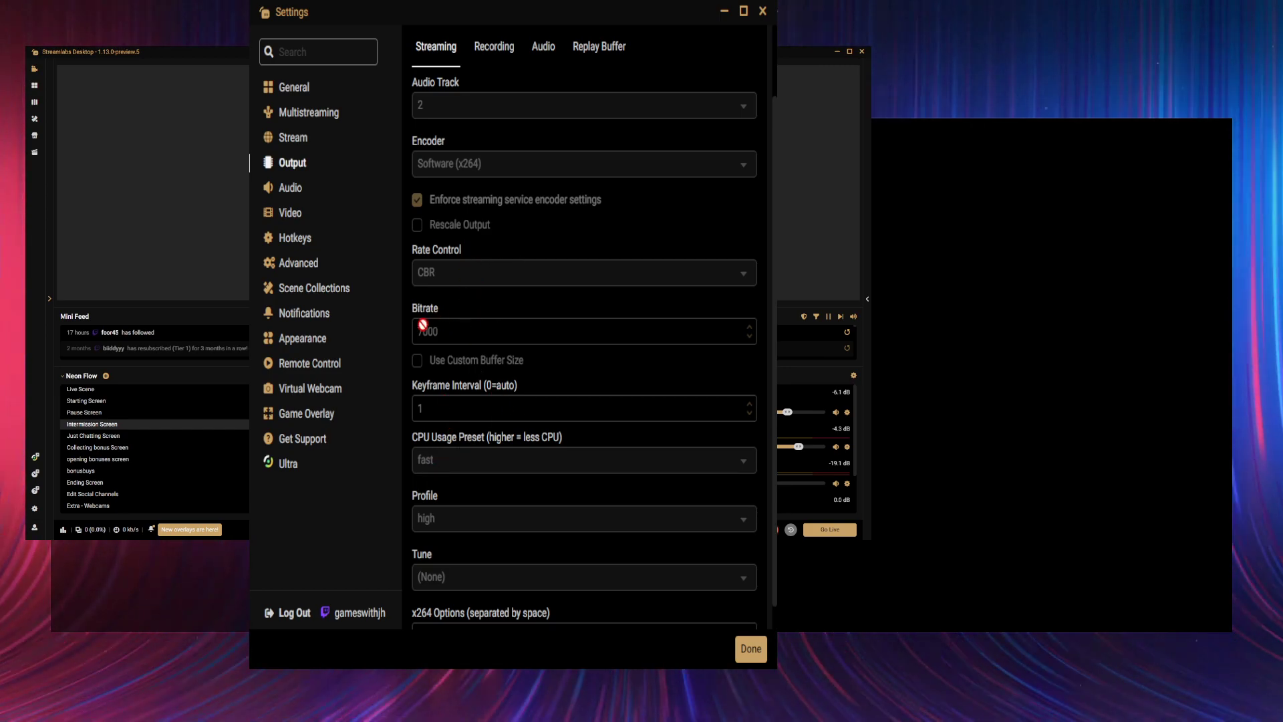
- Scroll down the current settings page and switch to the Audio page
{"action": "scroll", "coordinate": [506, 454], "scroll_direction": "down", "scroll_amount": 1}
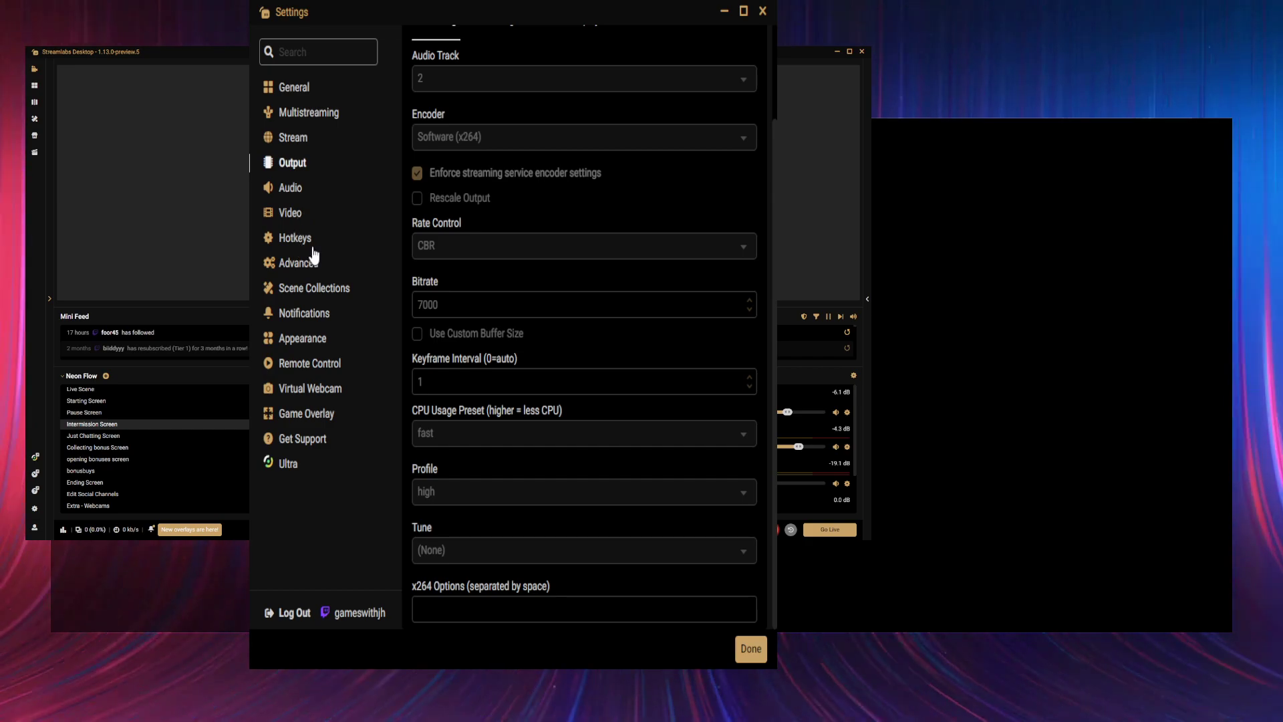
{"action": "left_click", "coordinate": [291, 190]}
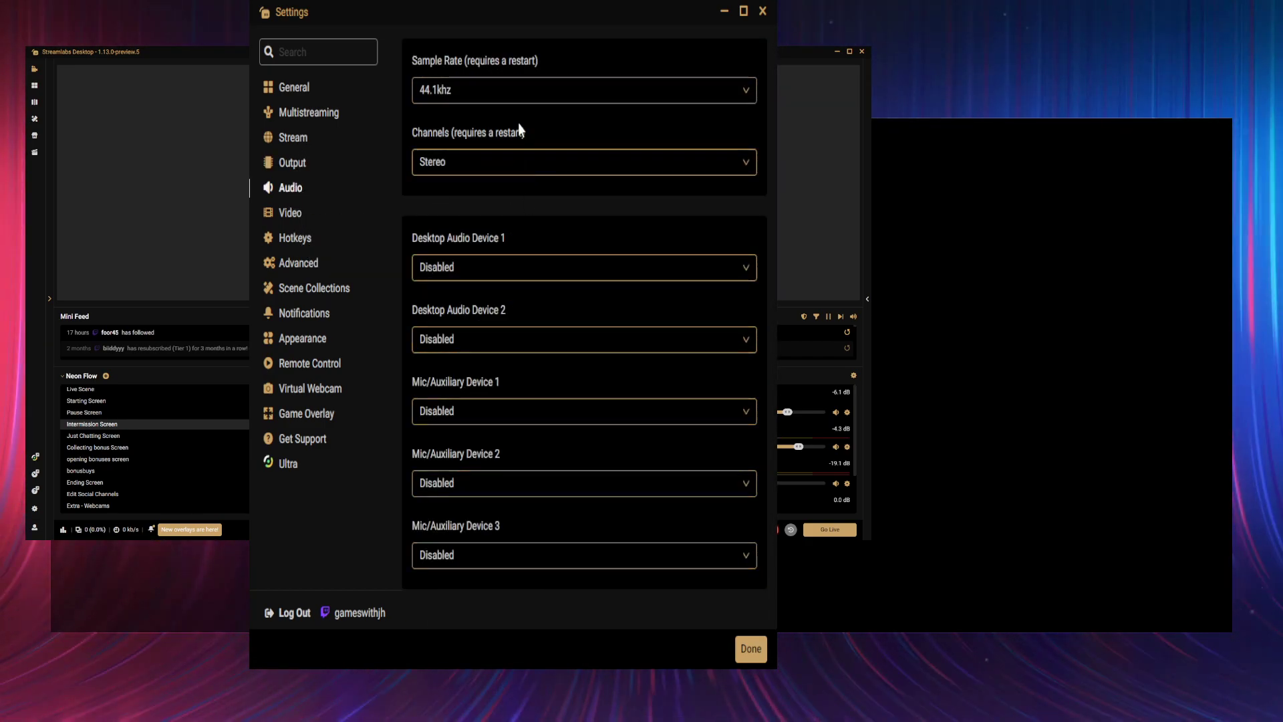
{"action": "left_click", "coordinate": [289, 213]}
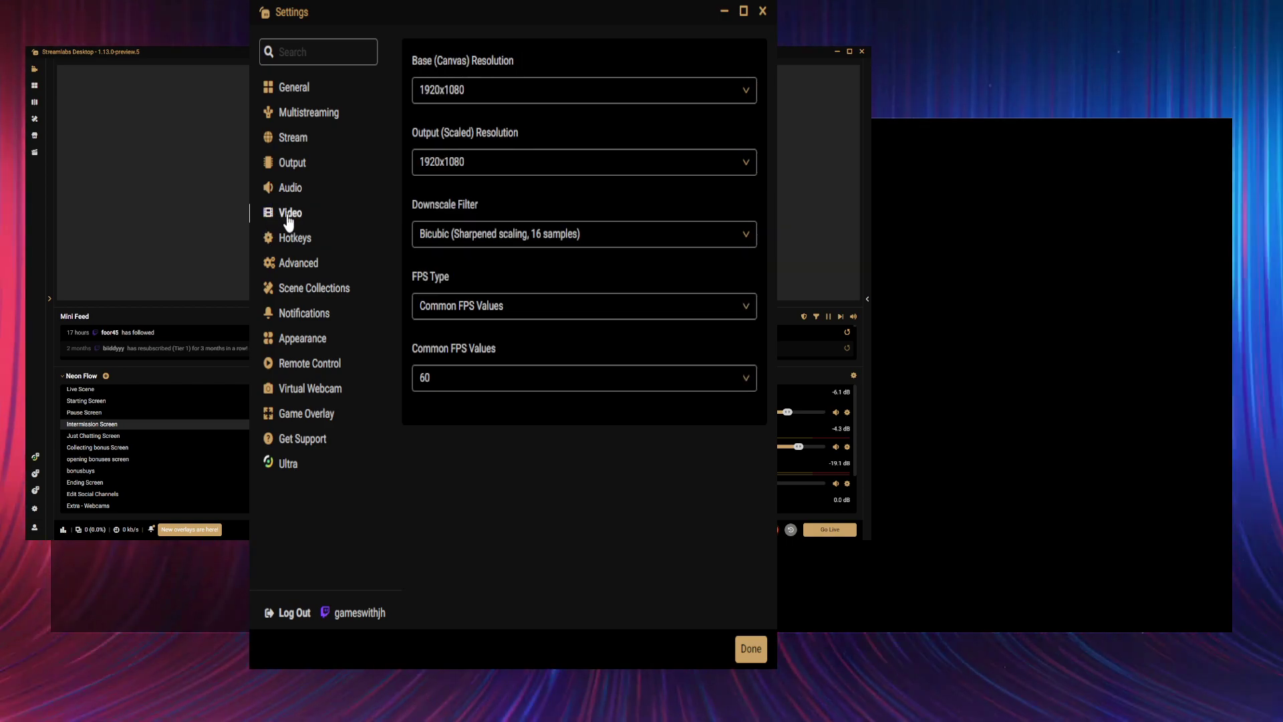
{"action": "left_click", "coordinate": [562, 95]}
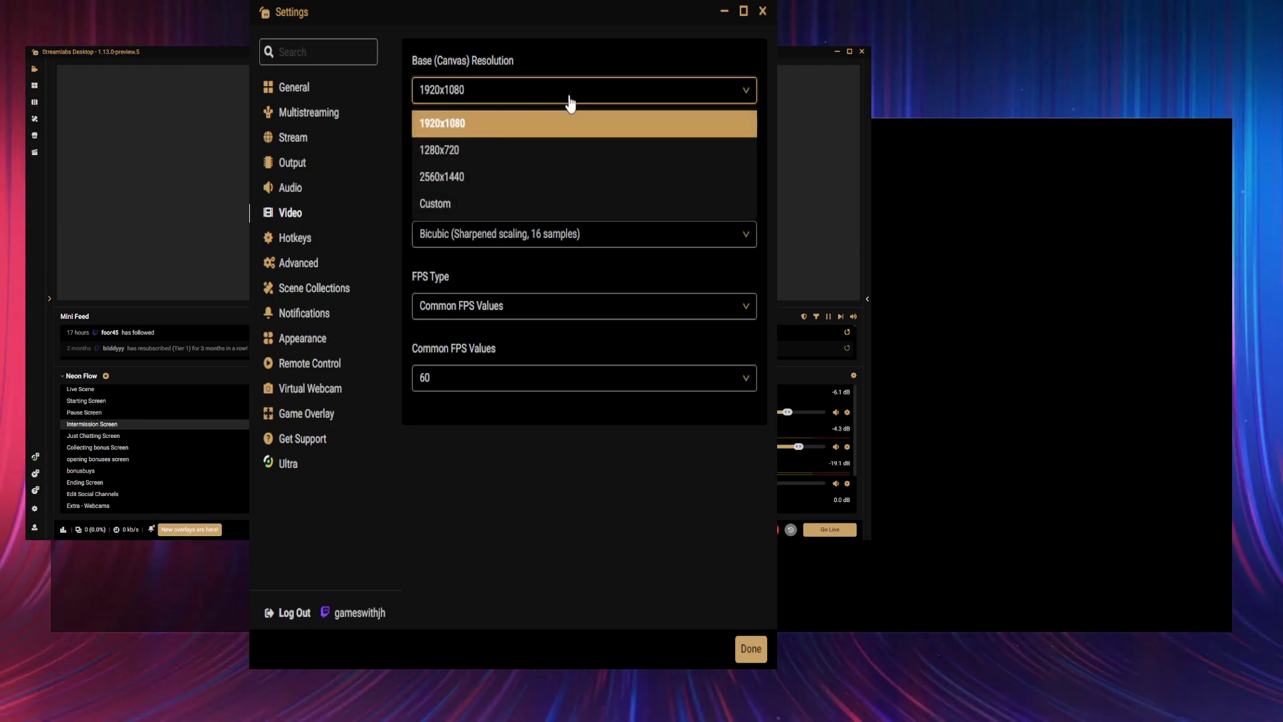
{"action": "left_click", "coordinate": [508, 98]}
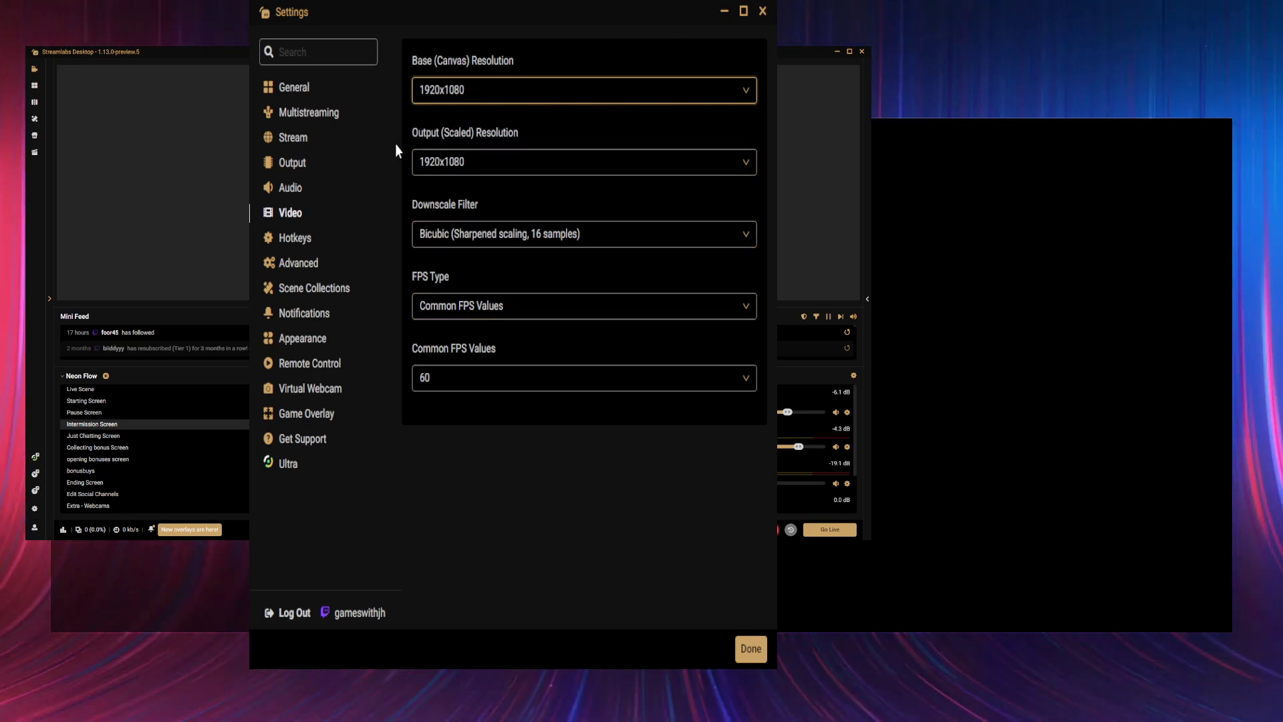
{"action": "left_click", "coordinate": [512, 166]}
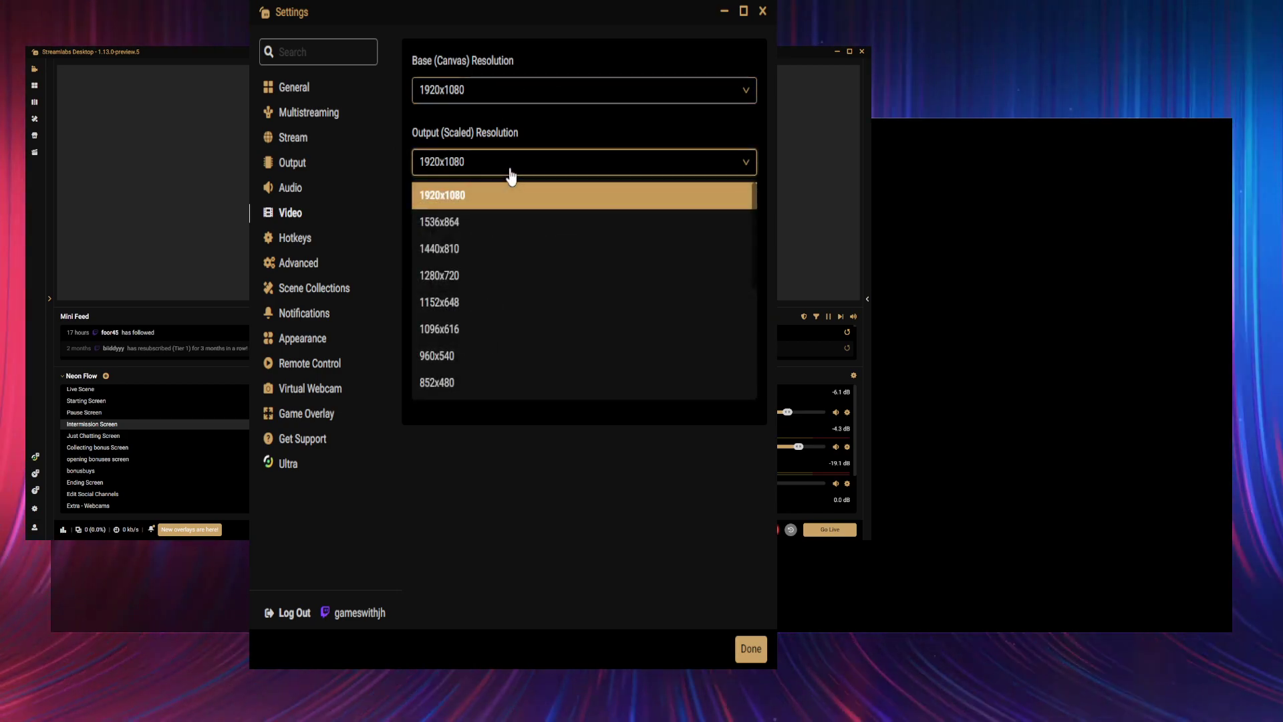
{"action": "left_click", "coordinate": [514, 171]}
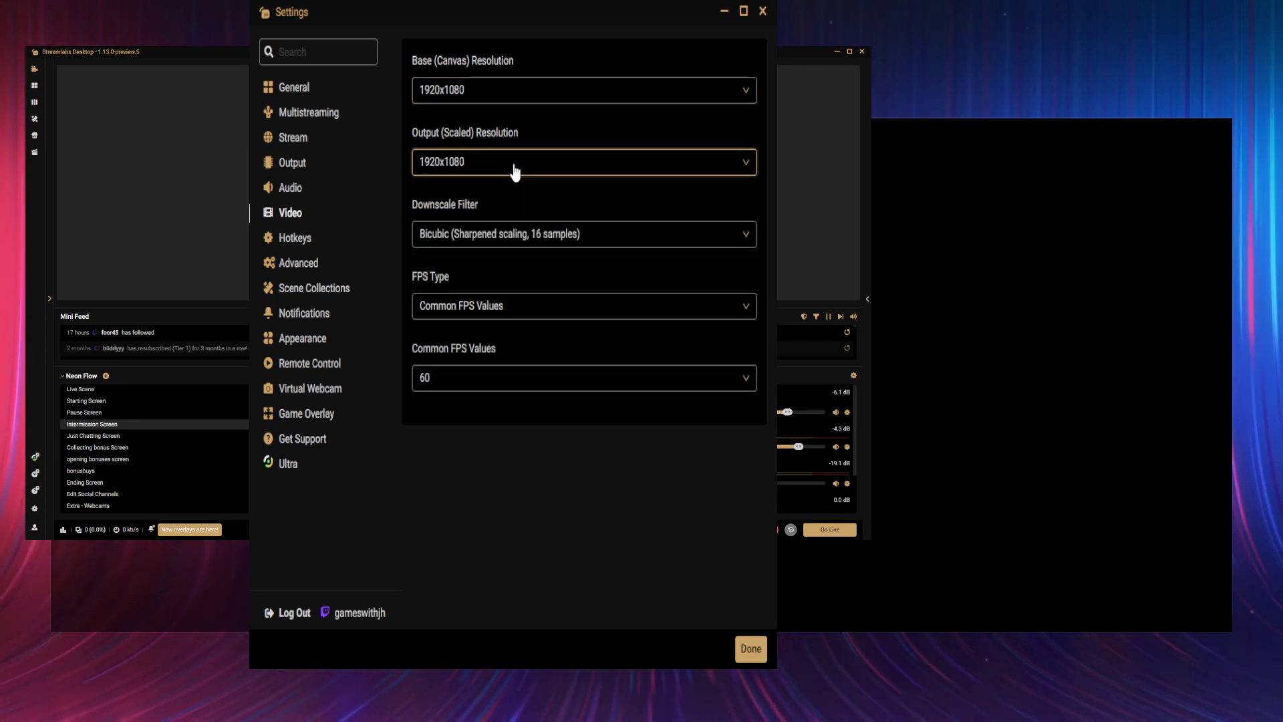
{"action": "left_click", "coordinate": [515, 171]}
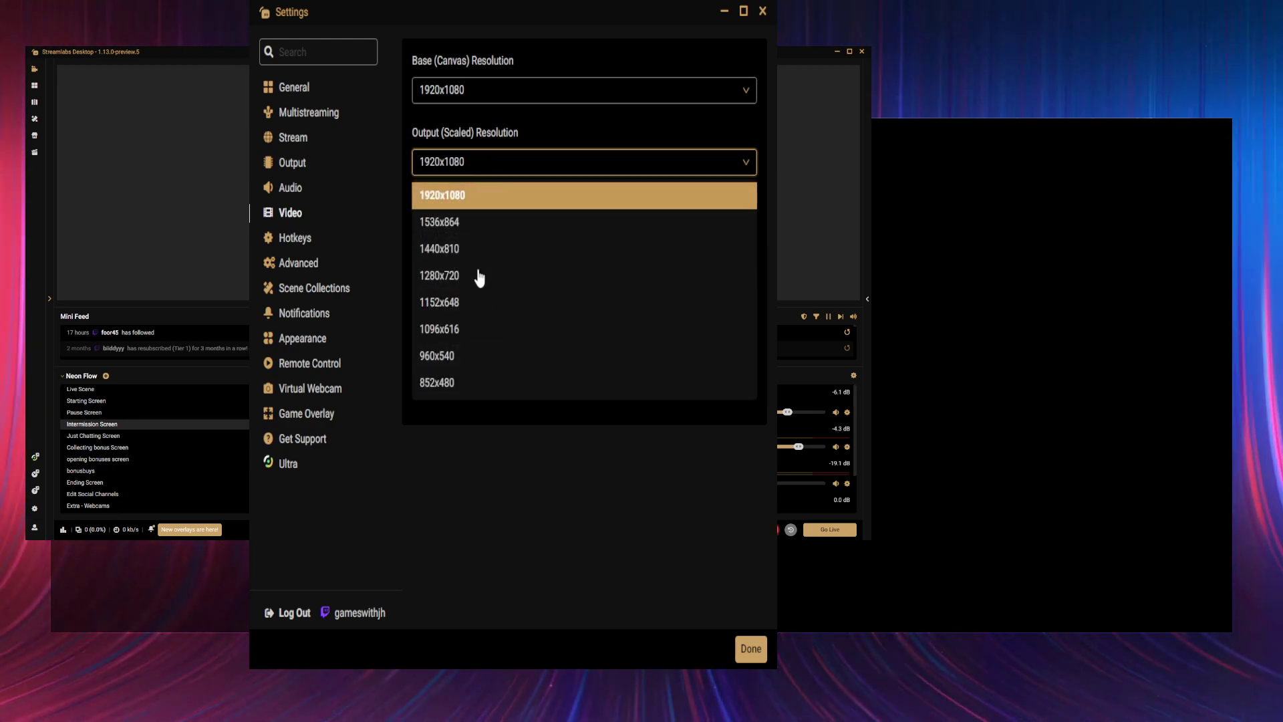
{"action": "left_click", "coordinate": [488, 170]}
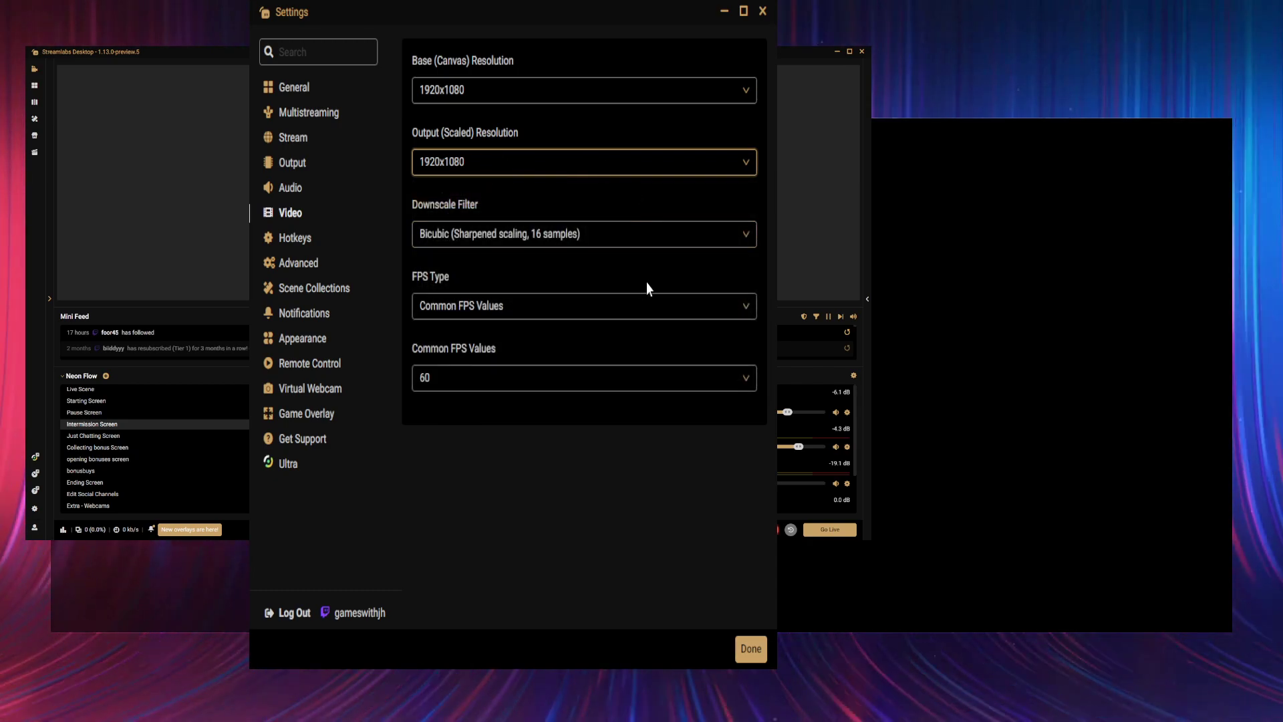
{"action": "left_click", "coordinate": [482, 95]}
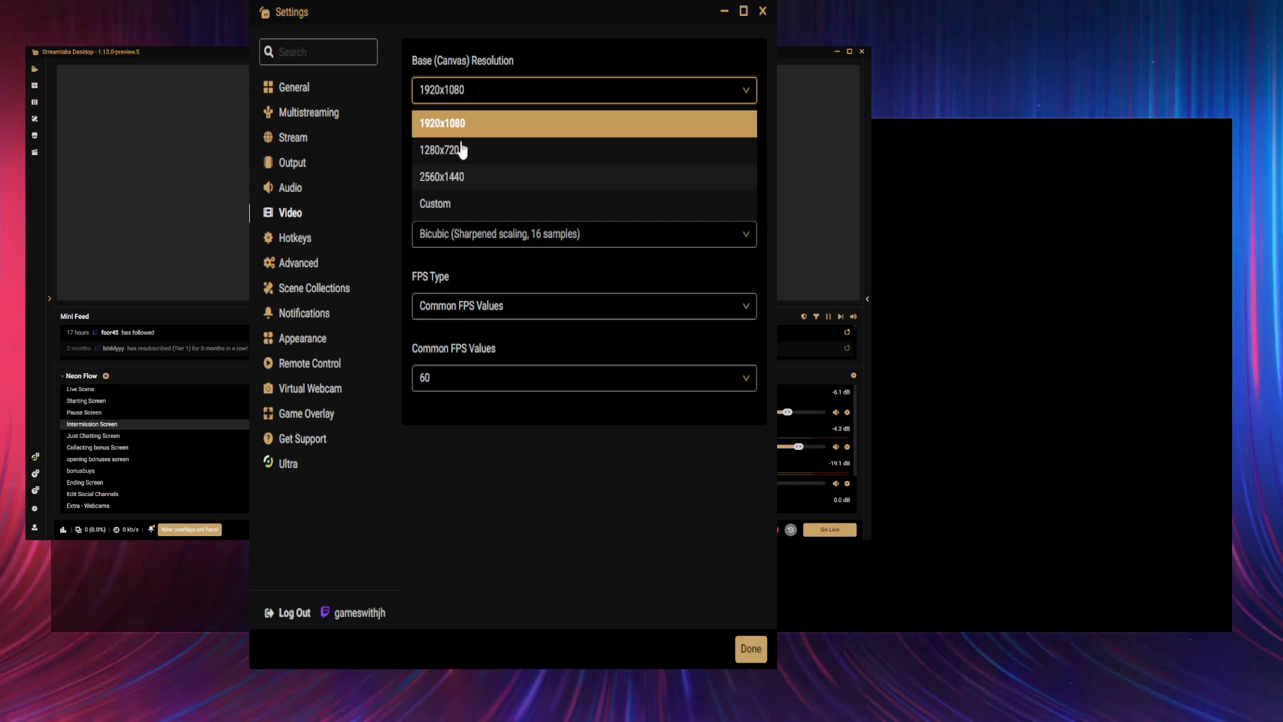
{"action": "left_click", "coordinate": [497, 115]}
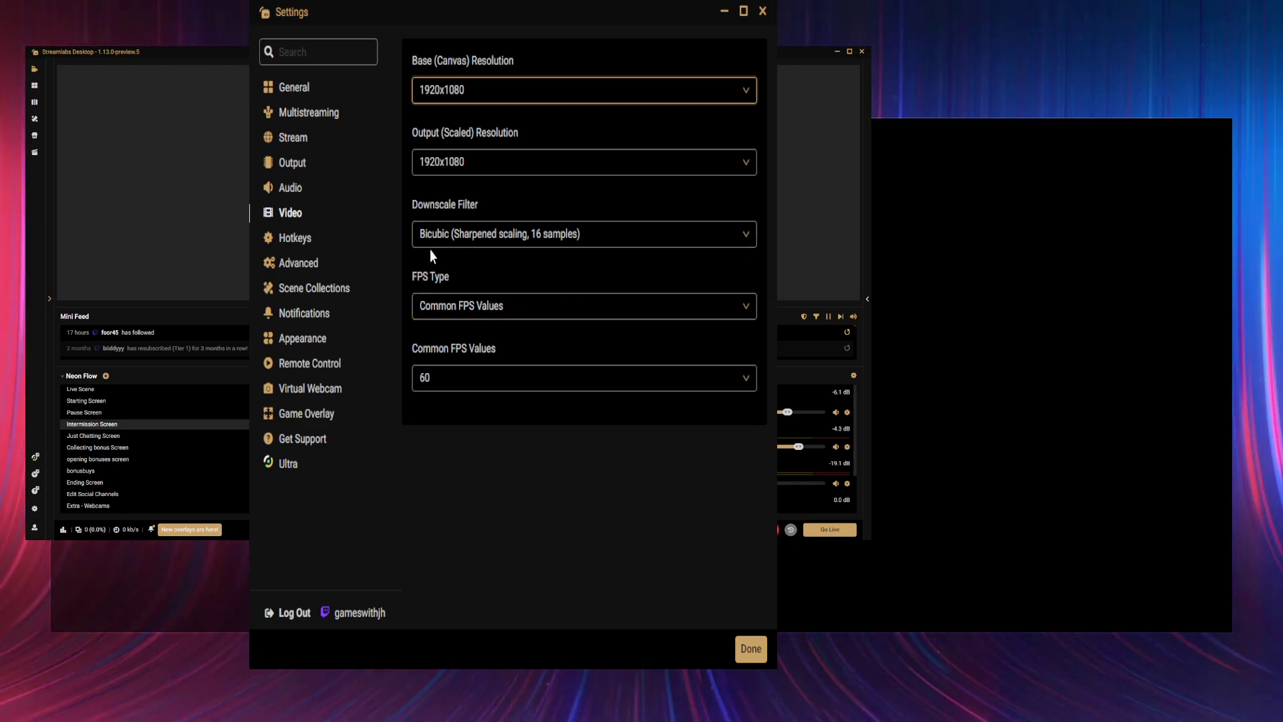
- Keep the Bicubic downscale filter, Common FPS Values type and 60 frame rate
{"action": "left_click", "coordinate": [607, 239]}
{"action": "left_click", "coordinate": [608, 240]}
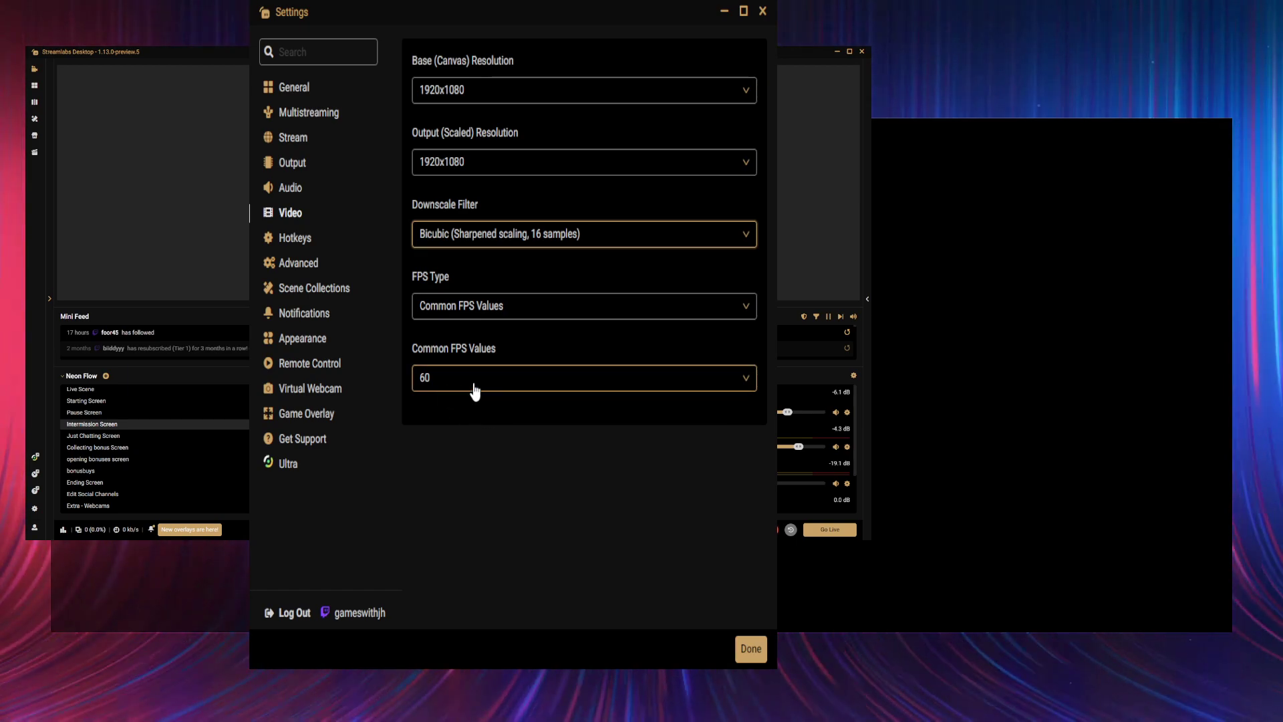
{"action": "left_click", "coordinate": [490, 312]}
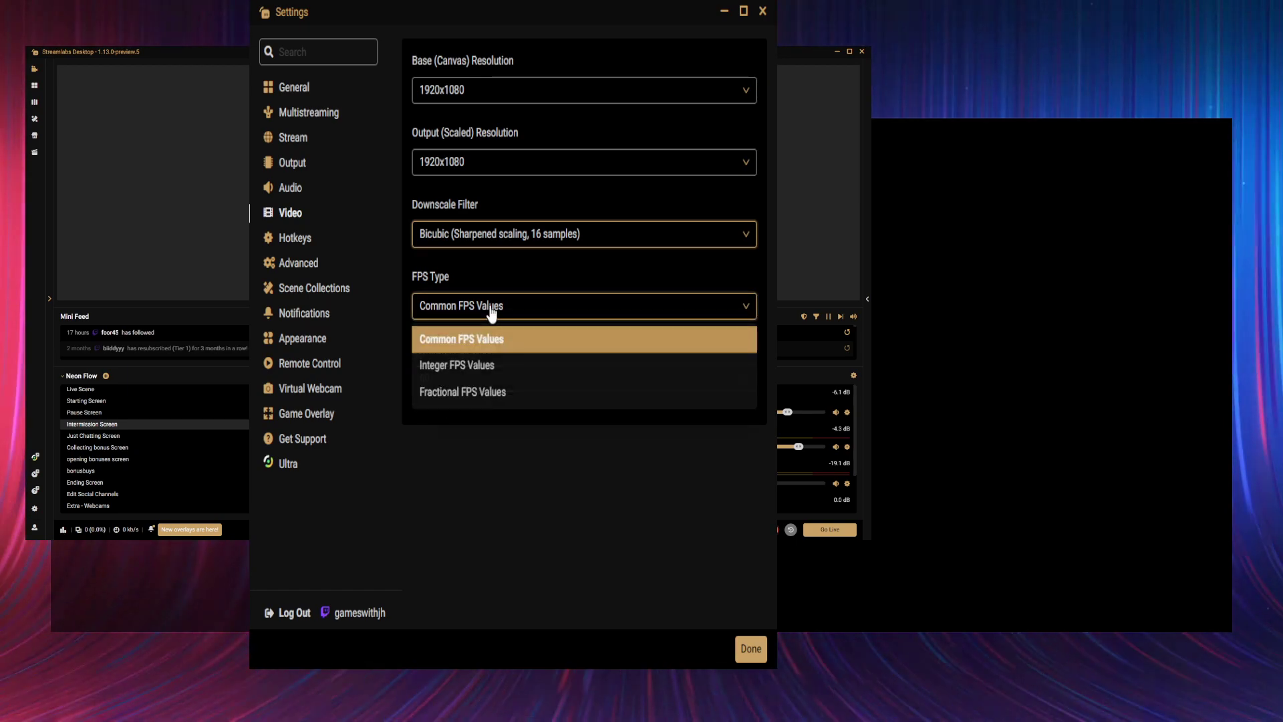
{"action": "left_click", "coordinate": [490, 312]}
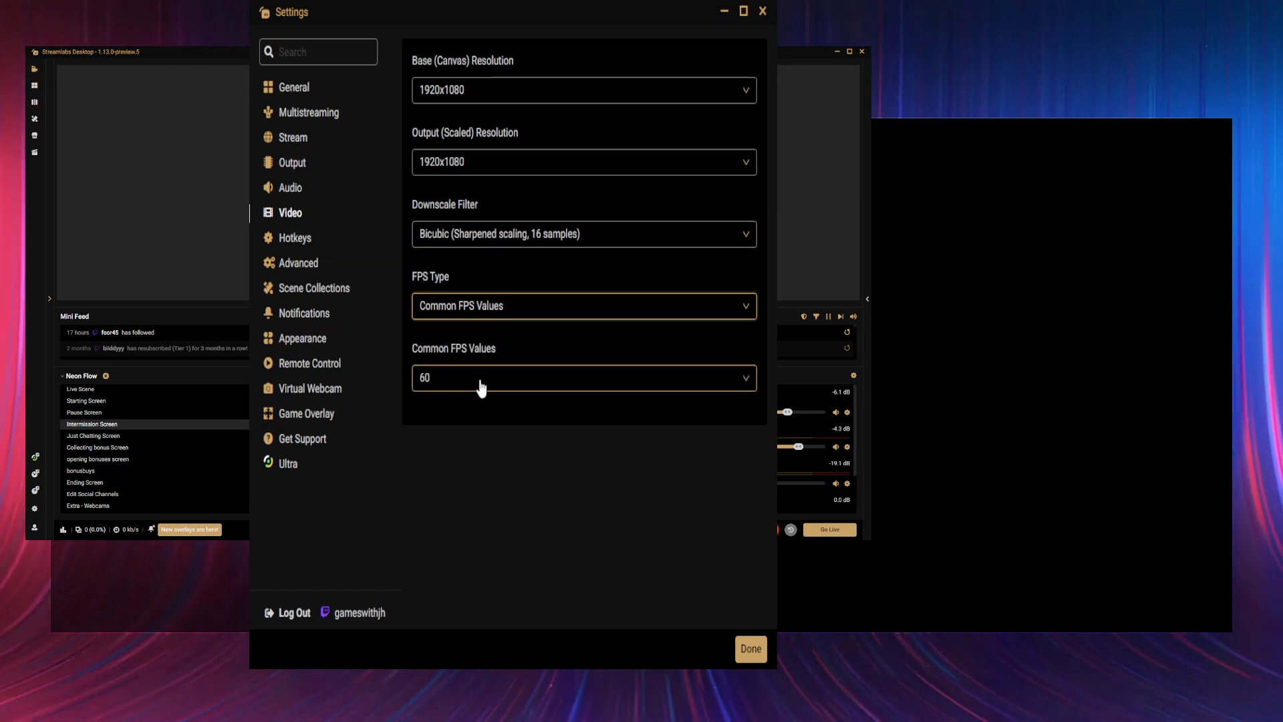
{"action": "left_click", "coordinate": [446, 378]}
{"action": "left_click", "coordinate": [449, 602]}
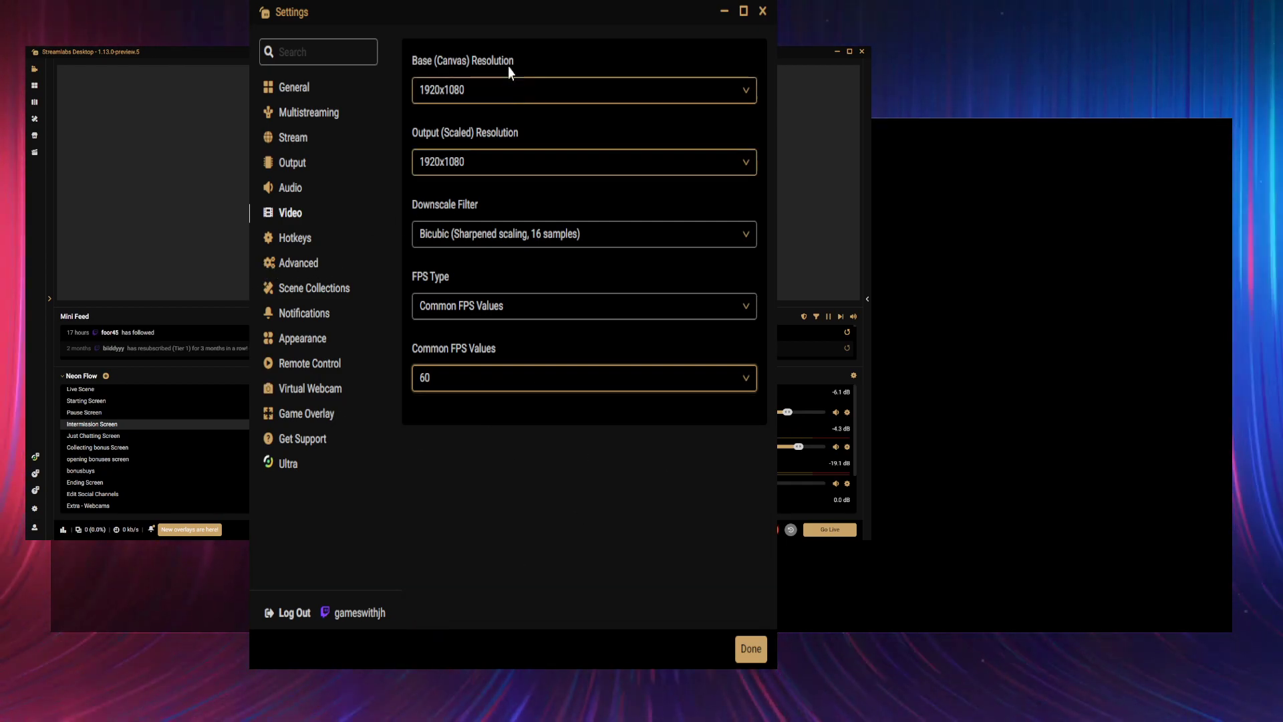
- Scroll through the Hotkeys list, with all shortcuts unassigned, and back toward the top
{"action": "left_click", "coordinate": [329, 237]}
{"action": "scroll", "coordinate": [607, 338], "scroll_direction": "down", "scroll_amount": 10}
{"action": "scroll", "coordinate": [533, 352], "scroll_direction": "down", "scroll_amount": 8}
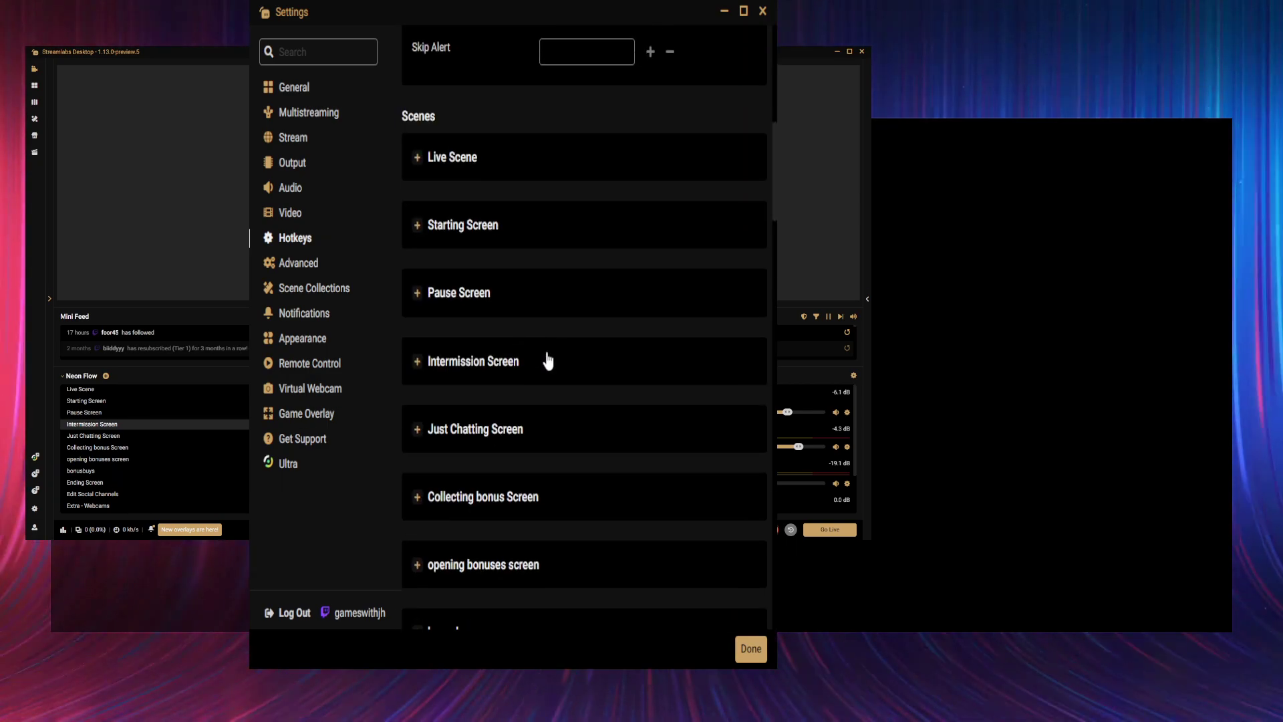
{"action": "scroll", "coordinate": [574, 407], "scroll_direction": "down", "scroll_amount": 8}
{"action": "scroll", "coordinate": [595, 451], "scroll_direction": "up", "scroll_amount": 15}
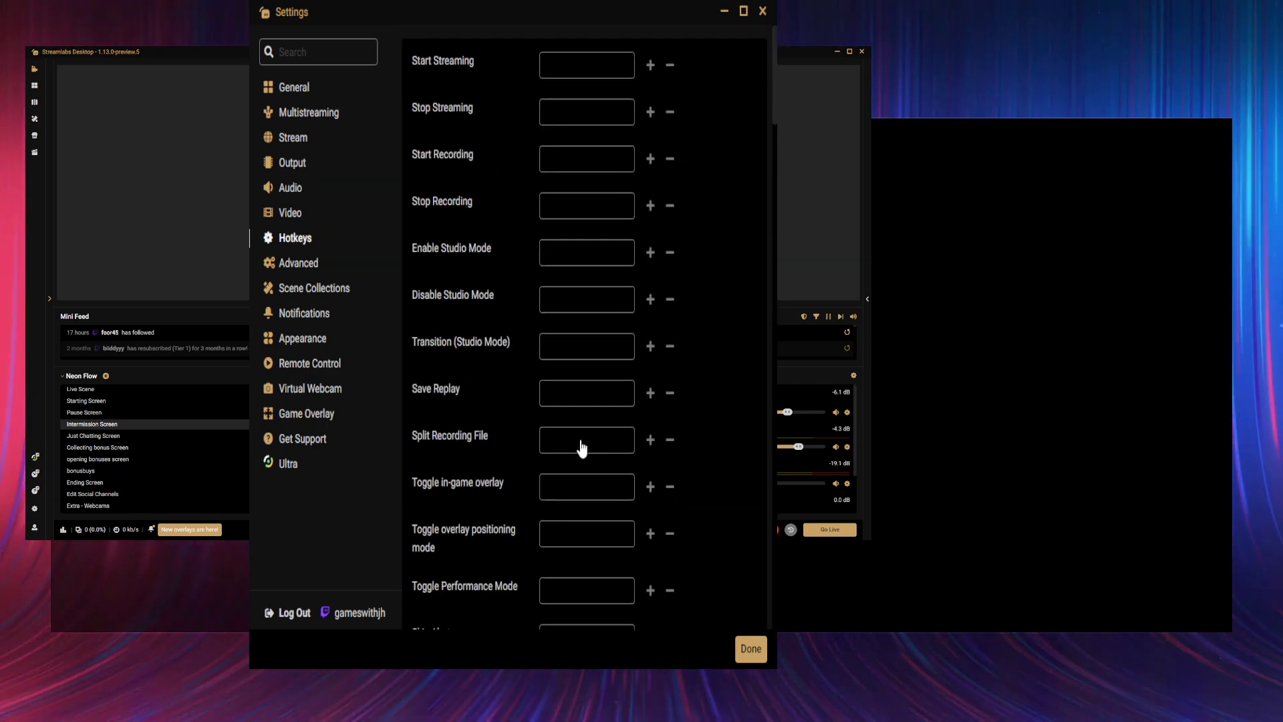
- Review Advanced settings: Normal priority, NV12, Rec. 601, Limited range, recording filename formatting
{"action": "left_click", "coordinate": [302, 269]}
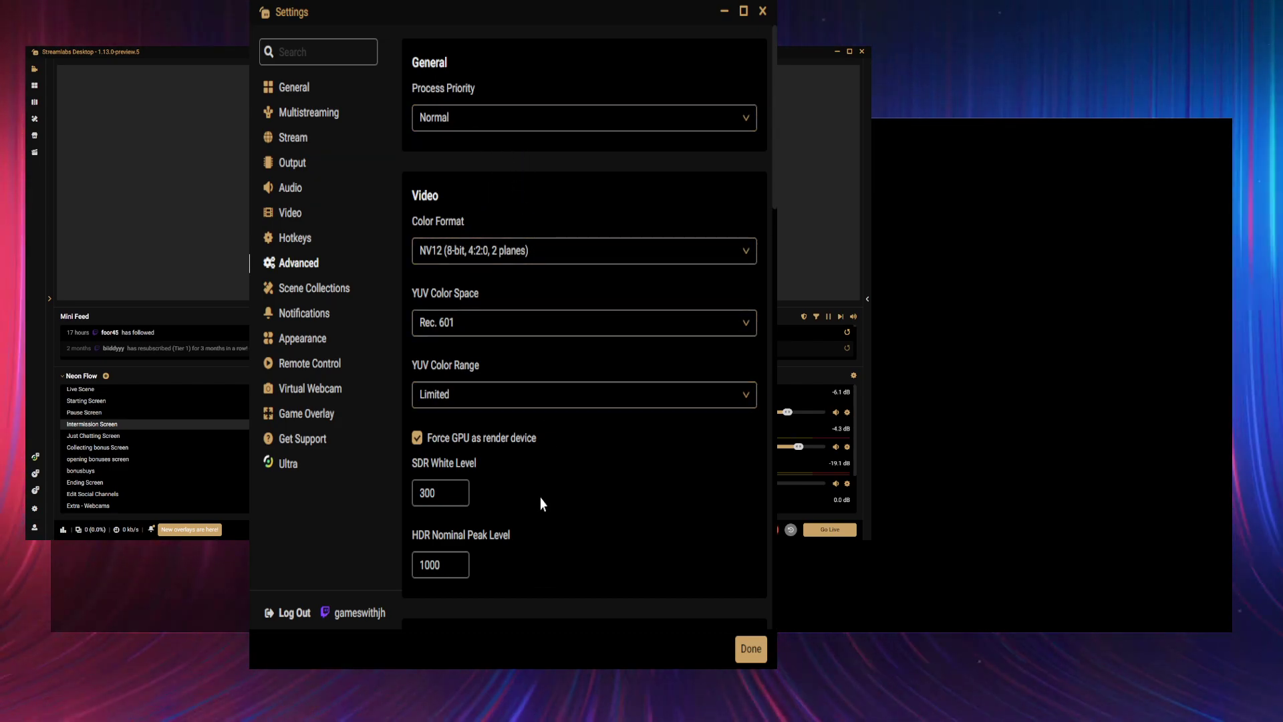
{"action": "scroll", "coordinate": [546, 373], "scroll_direction": "down", "scroll_amount": 3}
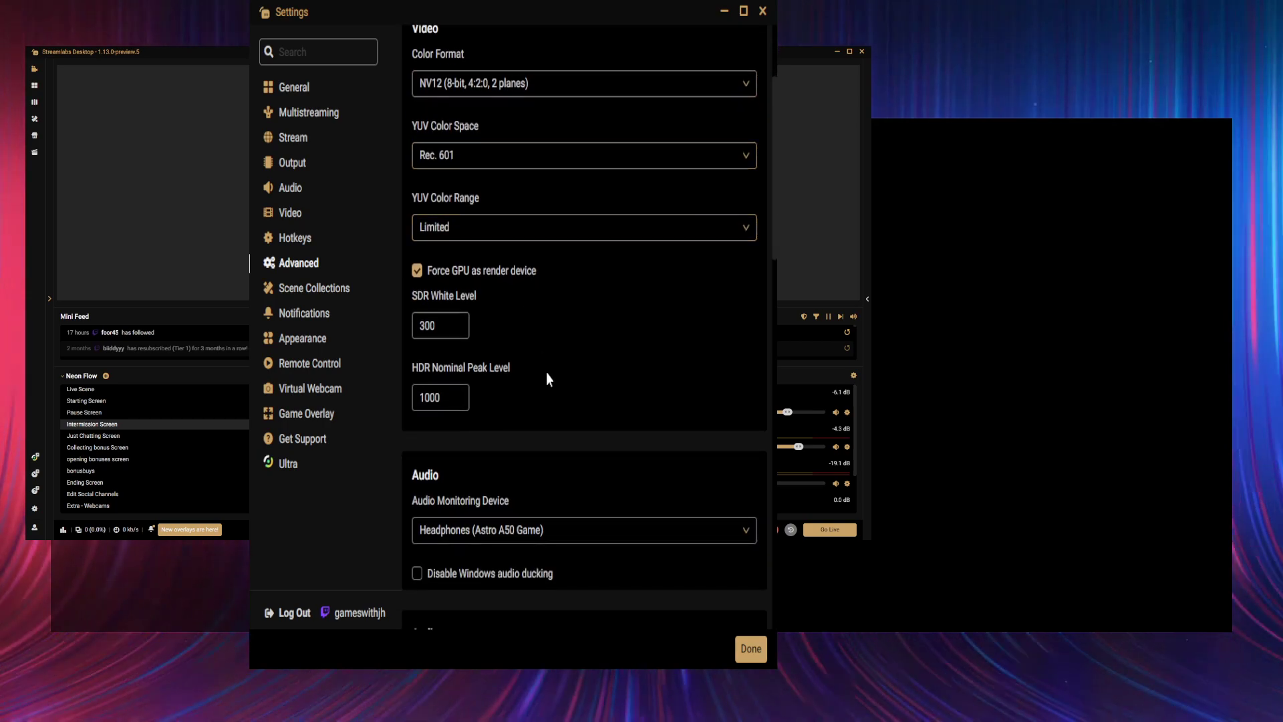
{"action": "scroll", "coordinate": [548, 381], "scroll_direction": "down", "scroll_amount": 2}
{"action": "scroll", "coordinate": [548, 301], "scroll_direction": "down", "scroll_amount": 4}
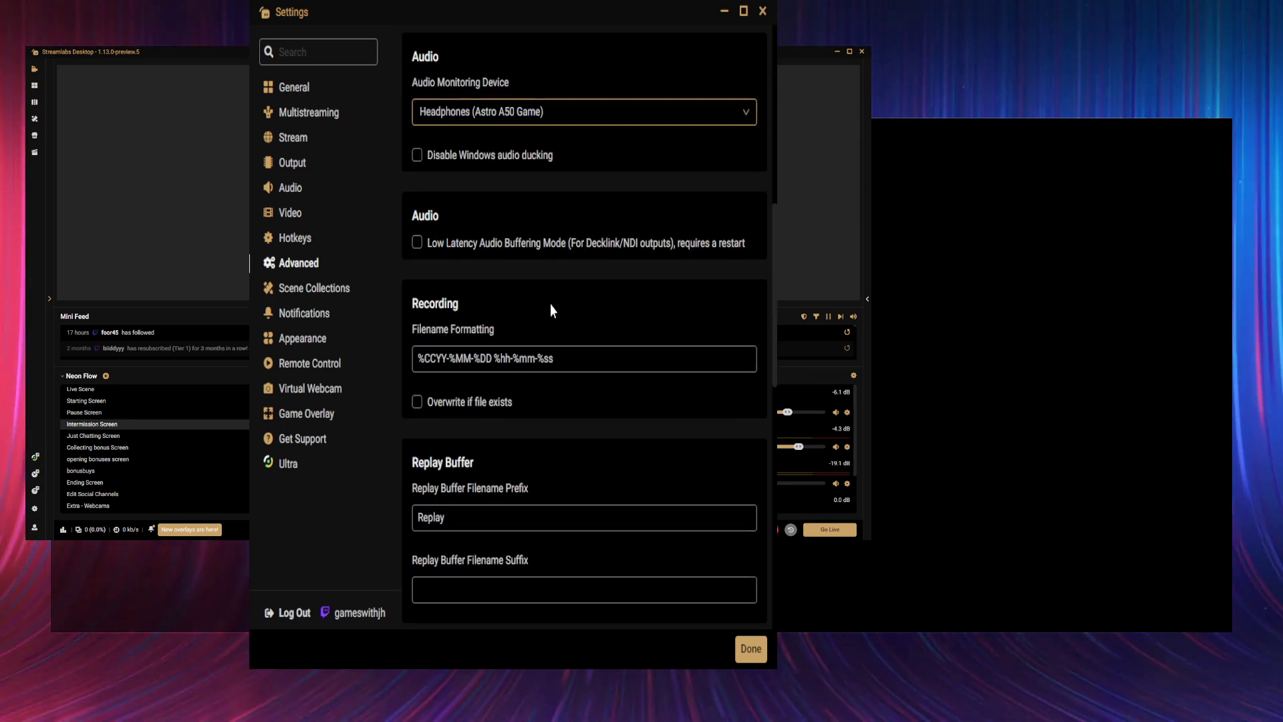
{"action": "scroll", "coordinate": [561, 374], "scroll_direction": "down", "scroll_amount": 5}
{"action": "scroll", "coordinate": [567, 421], "scroll_direction": "down", "scroll_amount": 4}
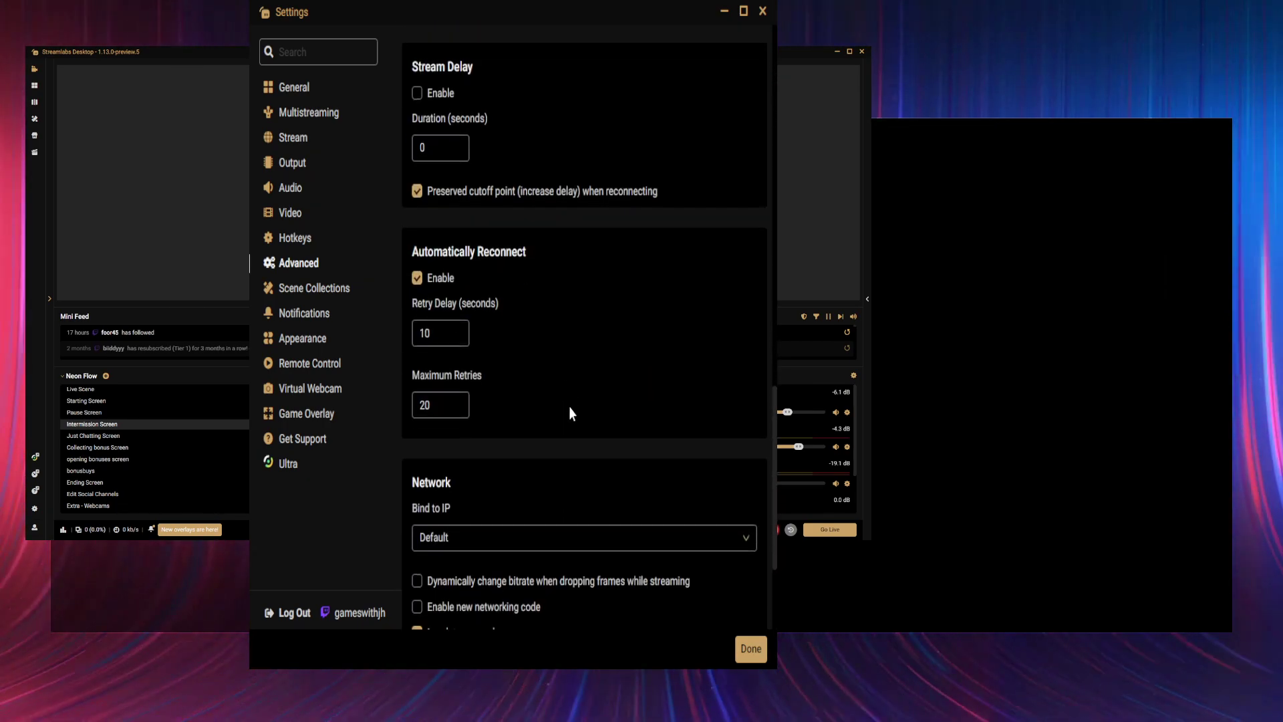
{"action": "scroll", "coordinate": [570, 412], "scroll_direction": "down", "scroll_amount": 3}
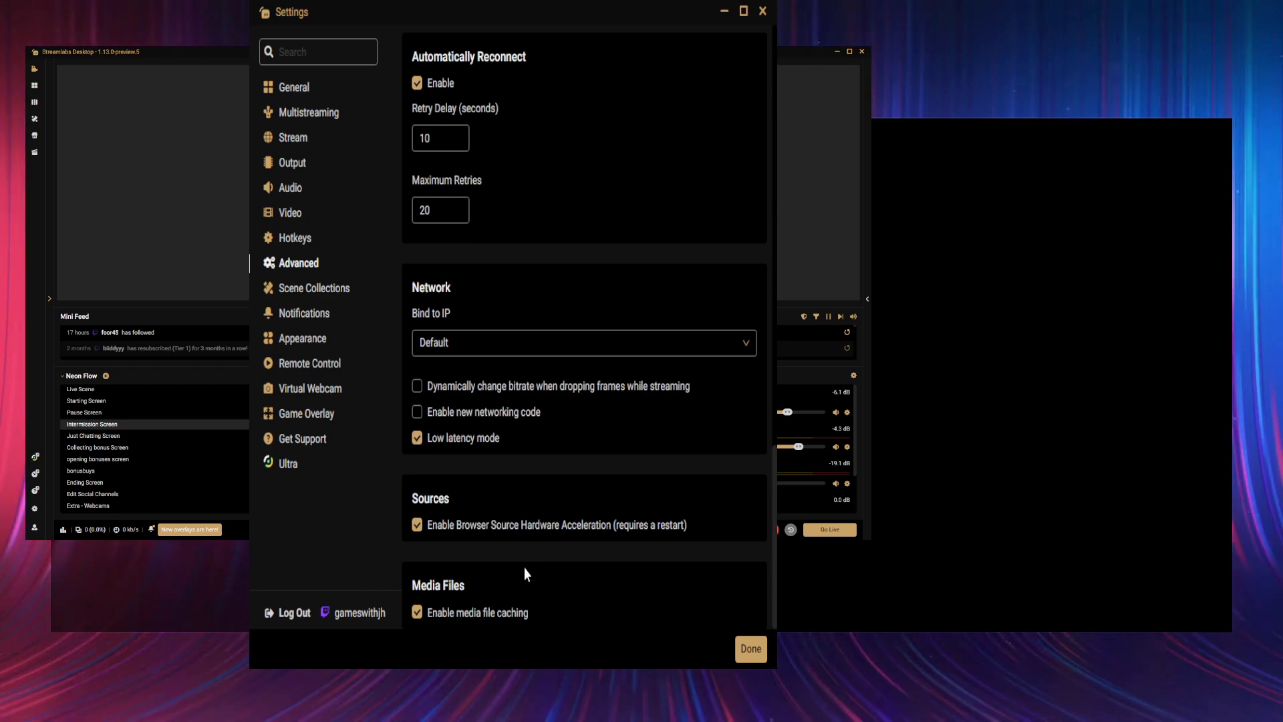
{"action": "scroll", "coordinate": [547, 481], "scroll_direction": "up", "scroll_amount": 6}
{"action": "scroll", "coordinate": [568, 471], "scroll_direction": "up", "scroll_amount": 8}
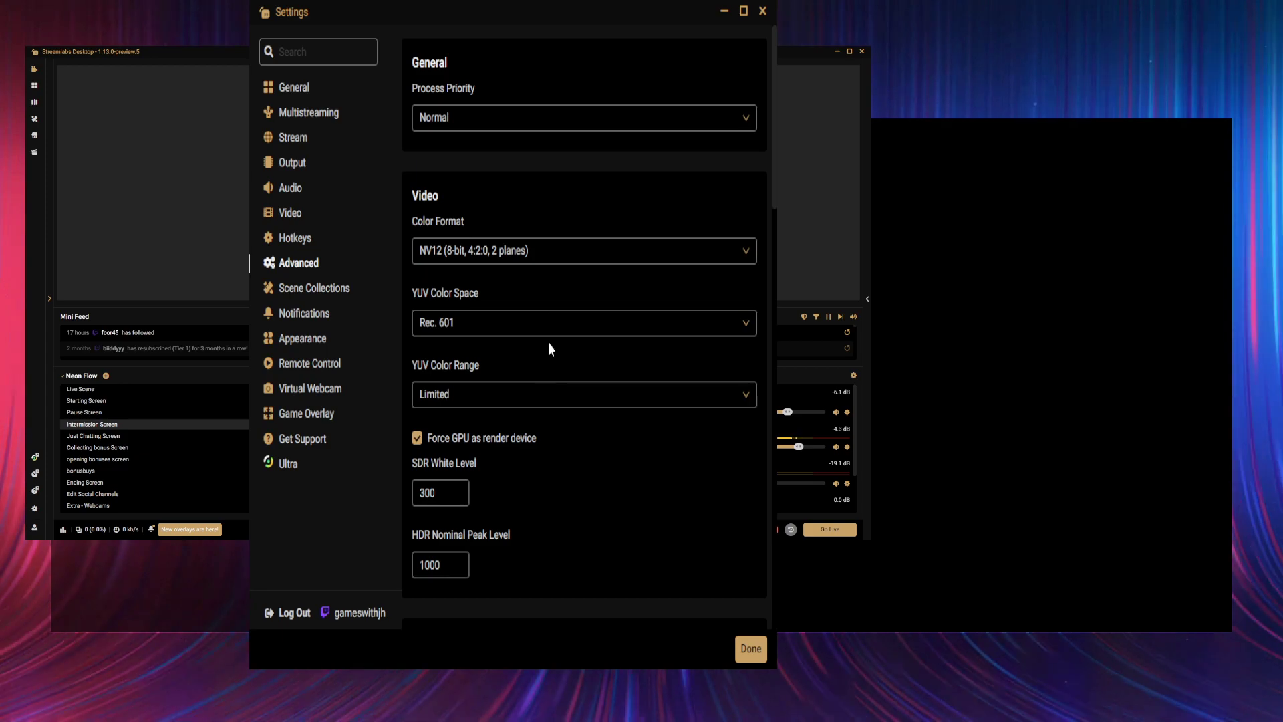
{"action": "scroll", "coordinate": [559, 372], "scroll_direction": "down", "scroll_amount": 3}
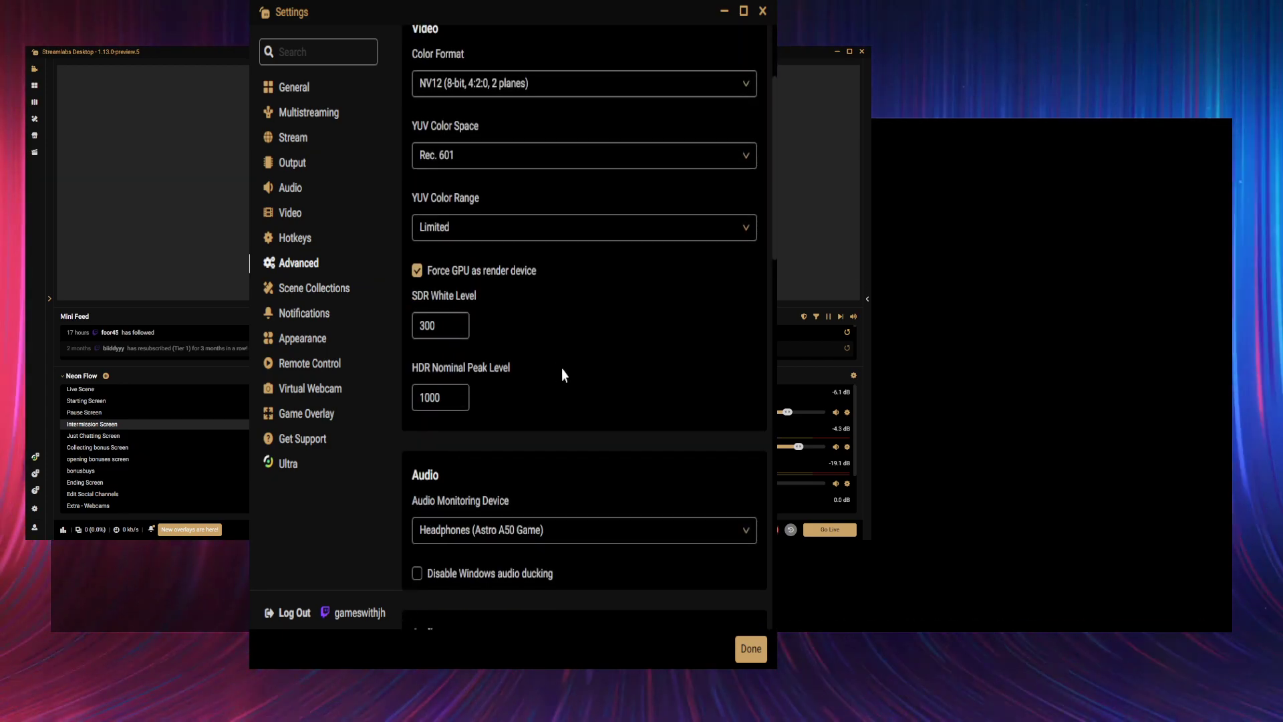
{"action": "scroll", "coordinate": [566, 365], "scroll_direction": "down", "scroll_amount": 1}
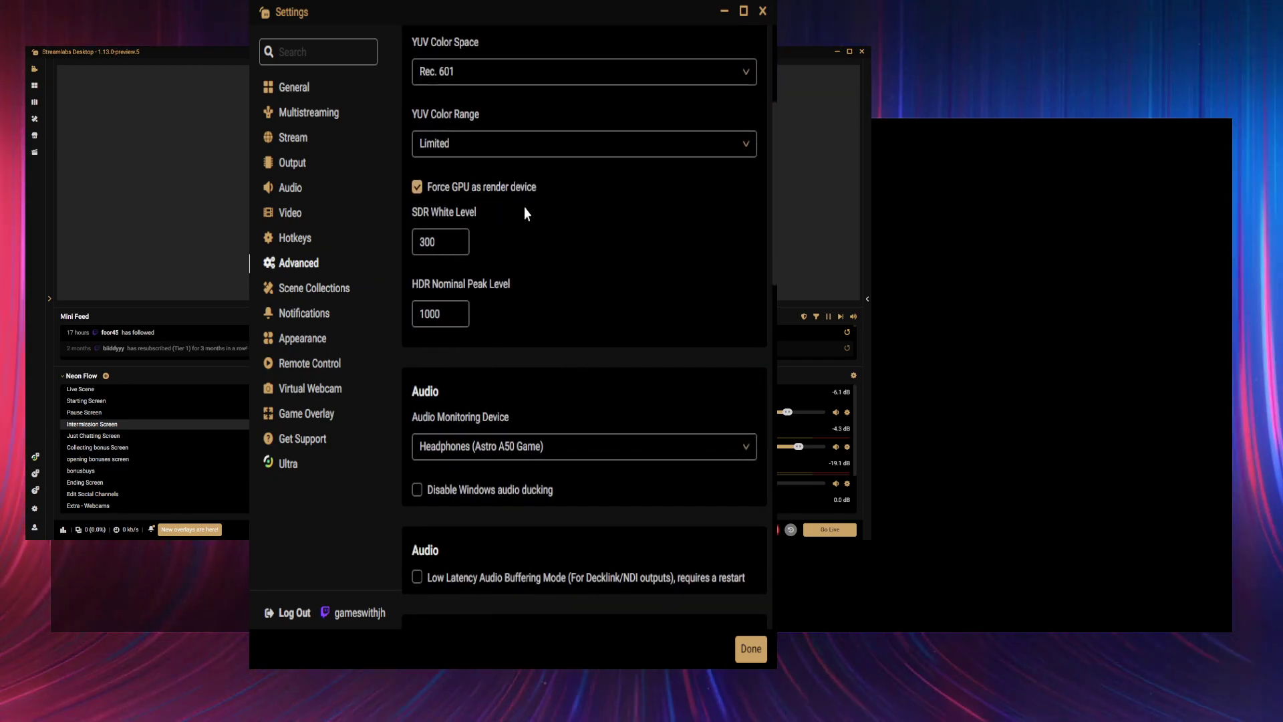
{"action": "scroll", "coordinate": [534, 267], "scroll_direction": "down", "scroll_amount": 2}
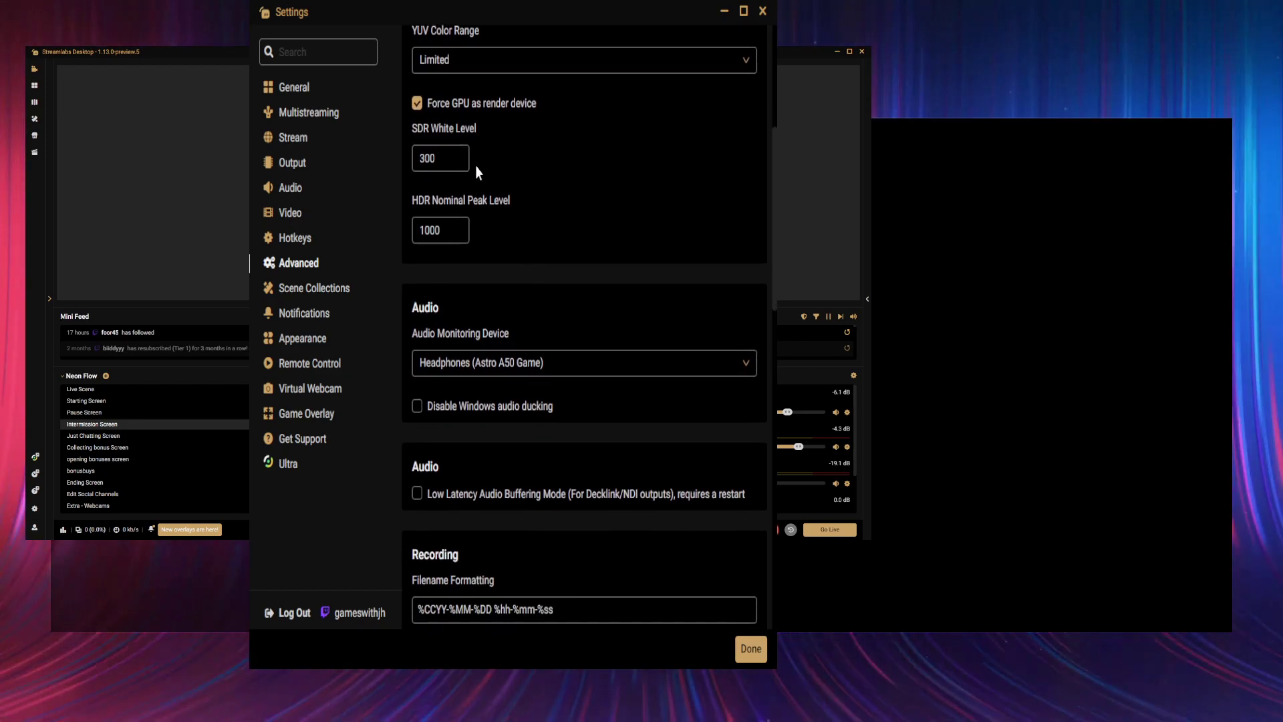
{"action": "scroll", "coordinate": [576, 373], "scroll_direction": "down", "scroll_amount": 2}
{"action": "scroll", "coordinate": [610, 386], "scroll_direction": "down", "scroll_amount": 4}
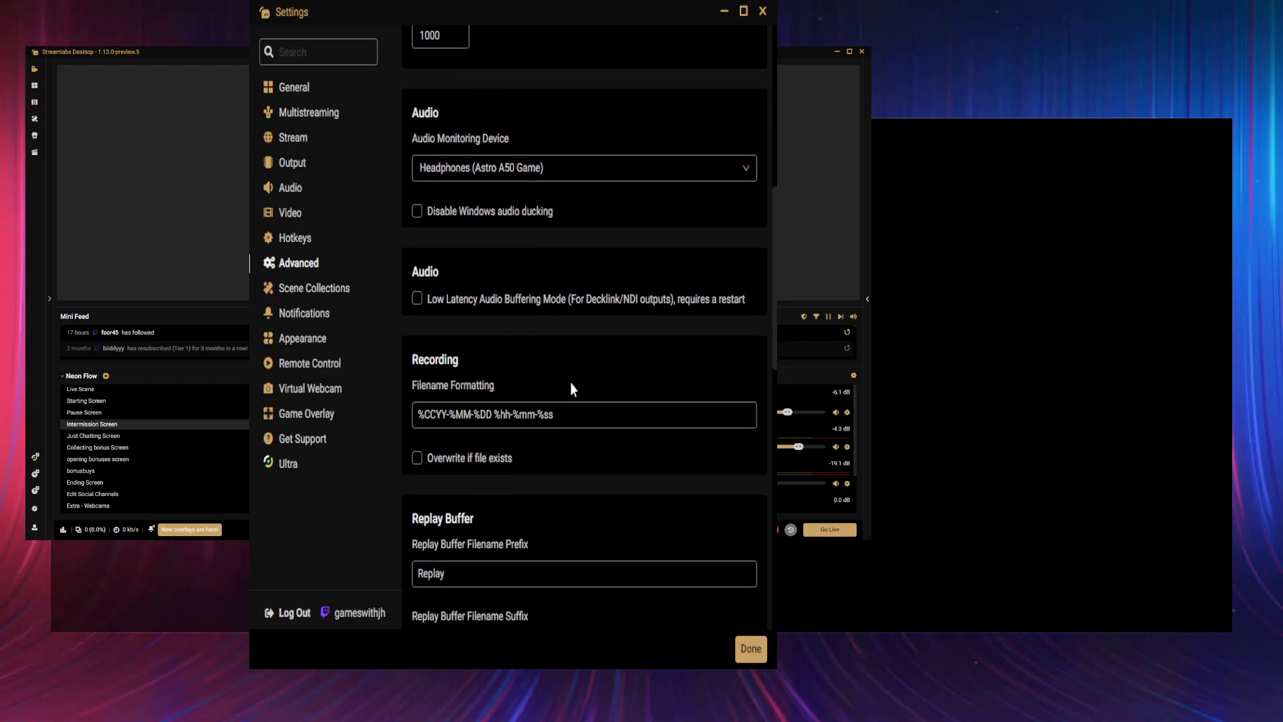
- View Scene Collections, then Notifications with 25% skipped and dropped frame thresholds
{"action": "left_click", "coordinate": [322, 294]}
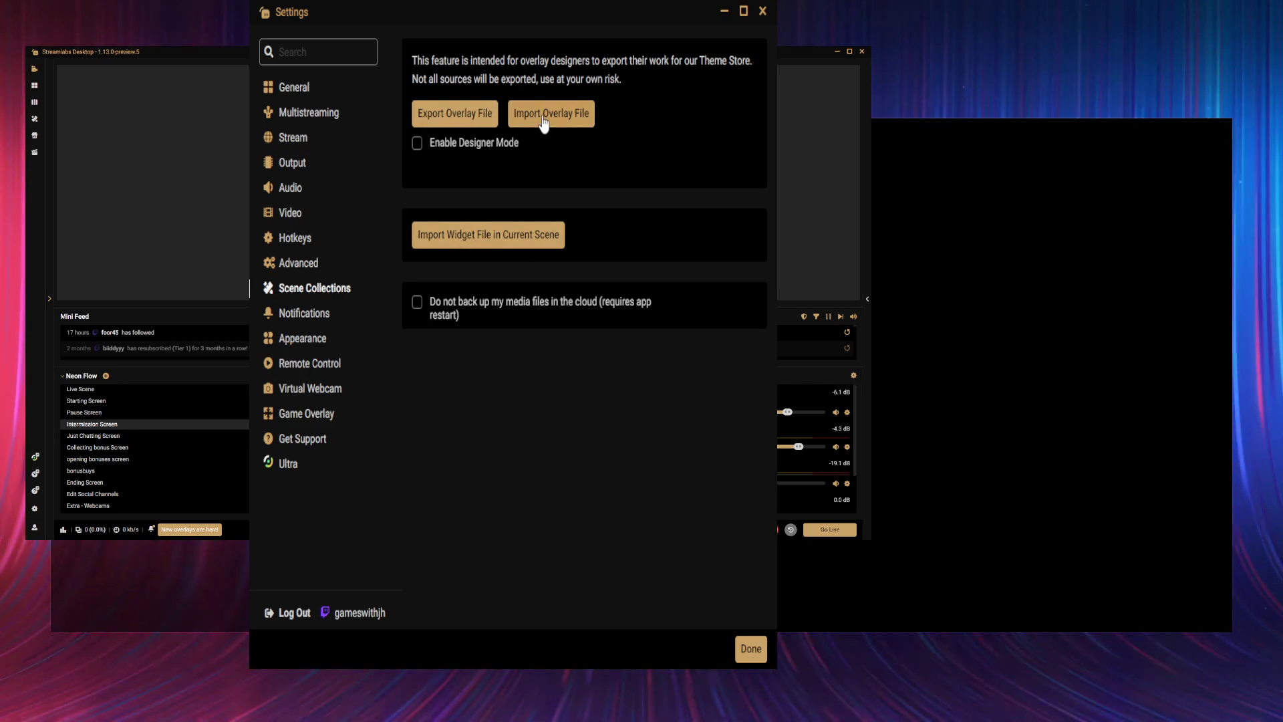
{"action": "left_click", "coordinate": [316, 318]}
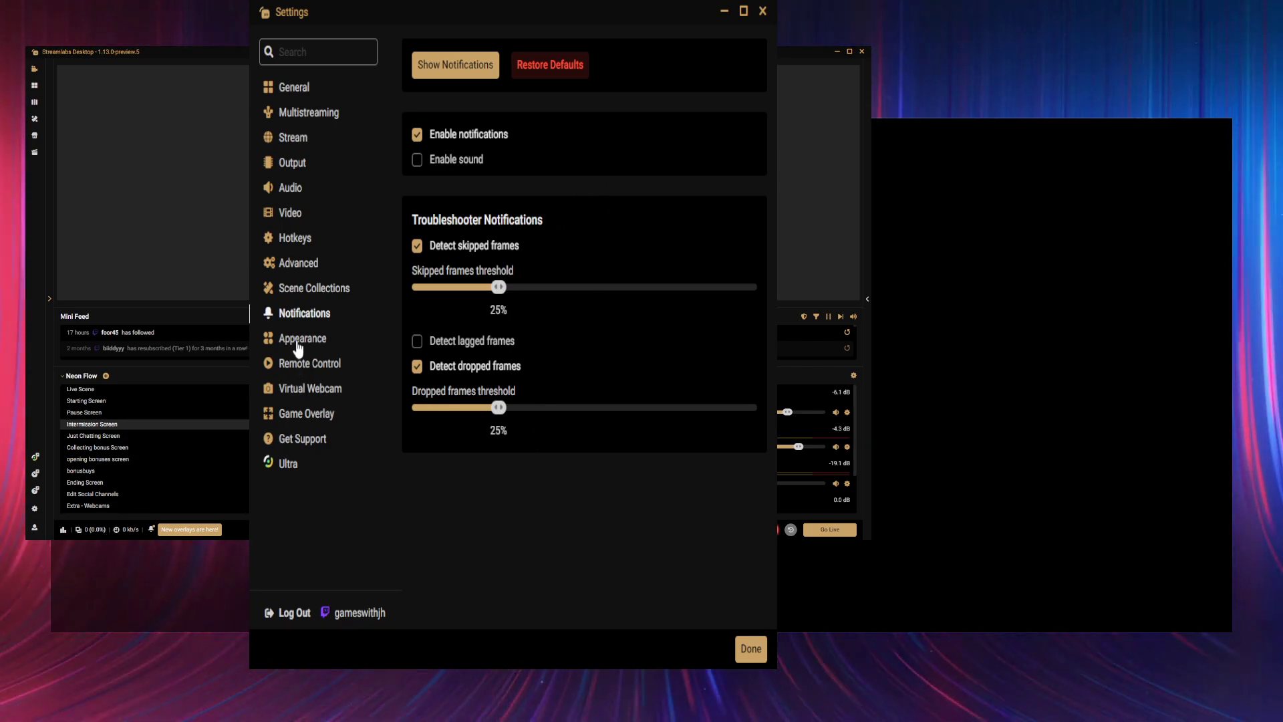
- Browse Appearance, Remote Control, Virtual Webcam, Game Overlay and Get Support, ending on General
{"action": "left_click", "coordinate": [327, 339]}
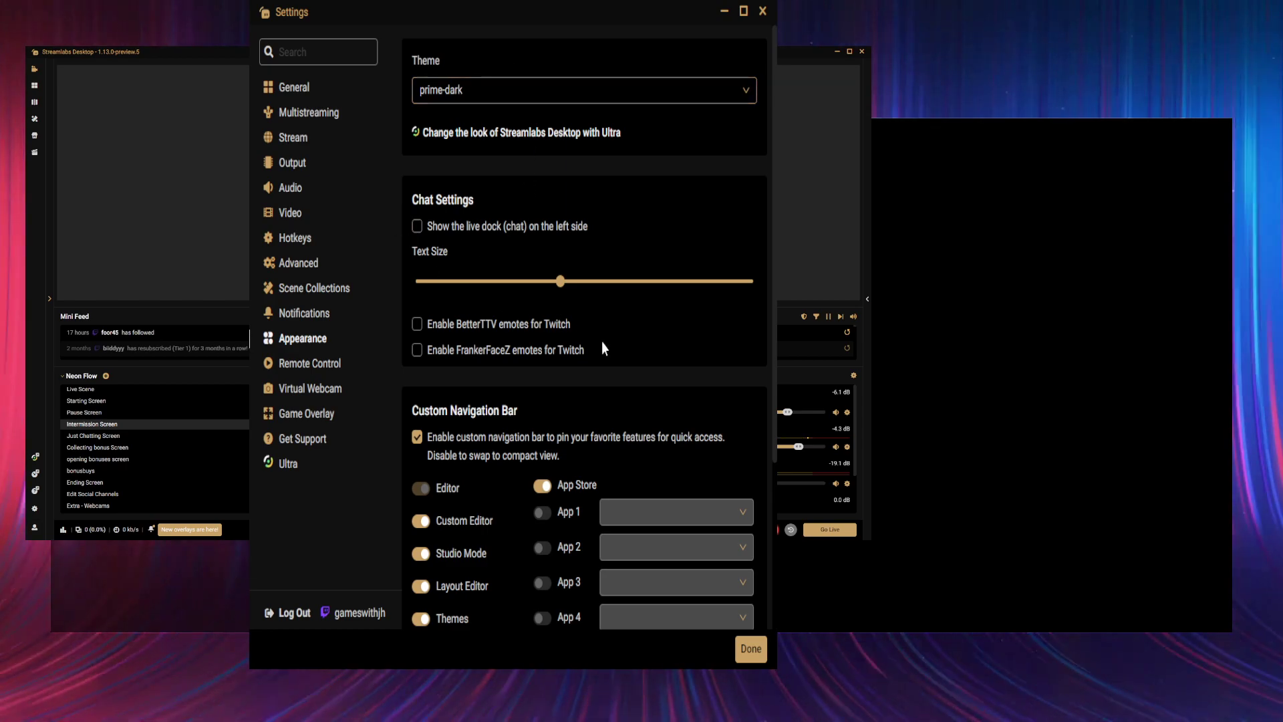
{"action": "scroll", "coordinate": [615, 401], "scroll_direction": "down", "scroll_amount": 3}
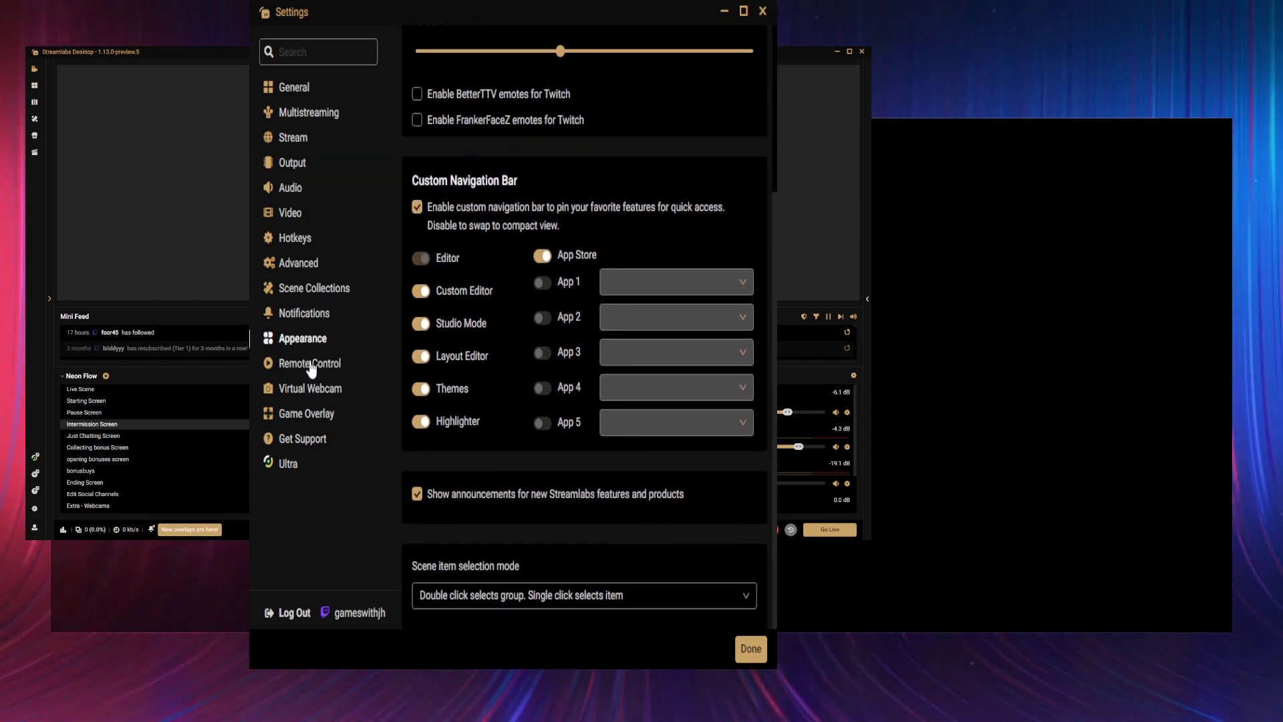
{"action": "left_click", "coordinate": [309, 363]}
{"action": "left_click", "coordinate": [324, 390]}
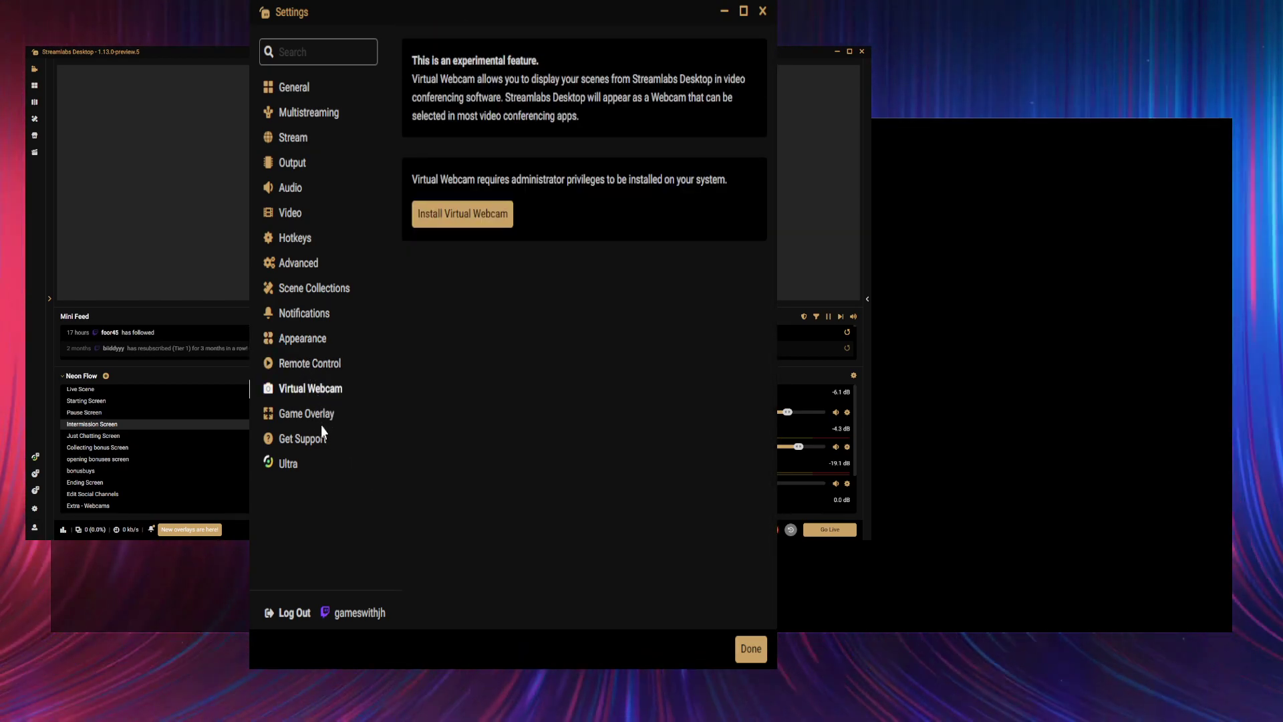
{"action": "left_click", "coordinate": [319, 420]}
{"action": "left_click", "coordinate": [317, 442]}
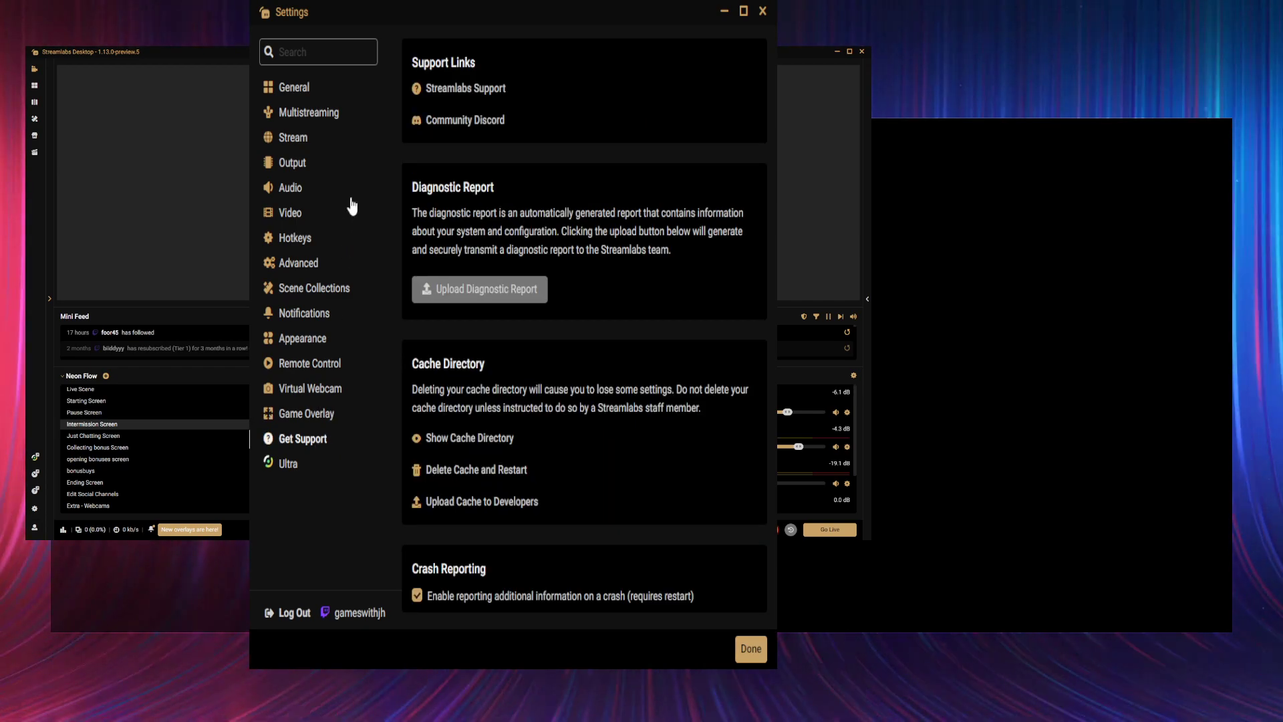
{"action": "left_click", "coordinate": [292, 91]}
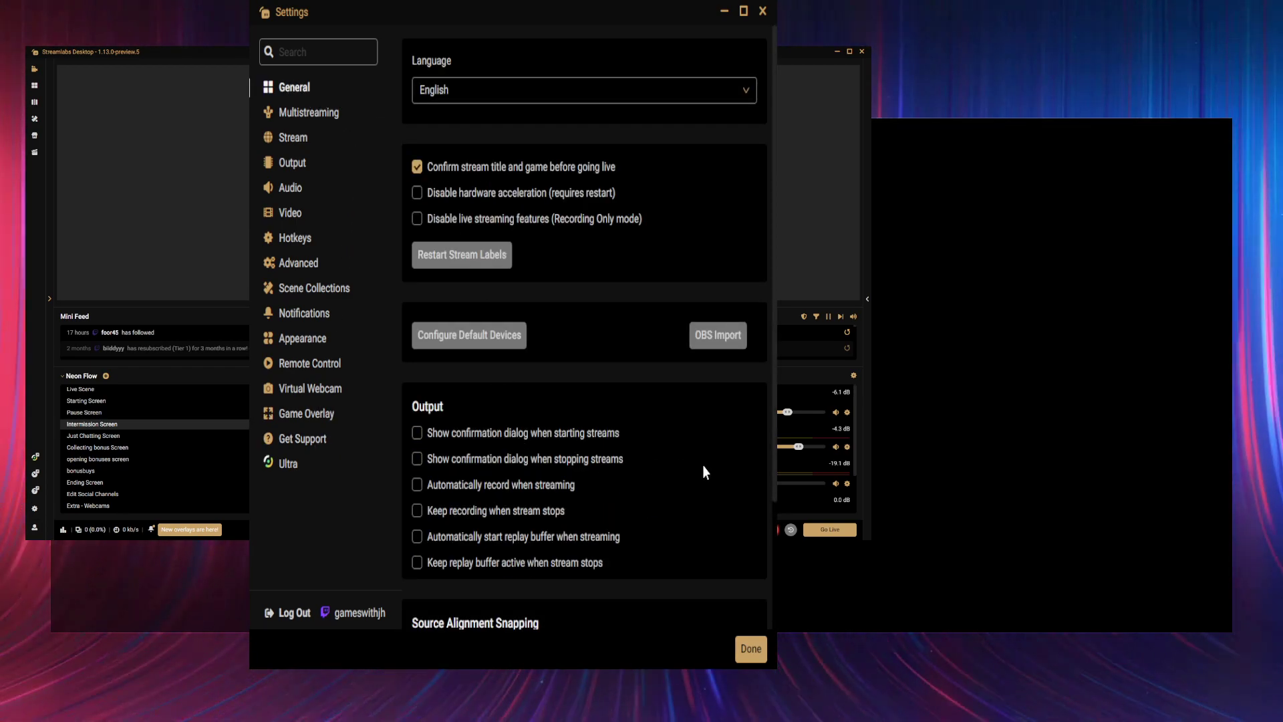
- Flip through the Video, Audio, Output, Stream, Hotkeys and Advanced settings pages
{"action": "left_click", "coordinate": [294, 215]}
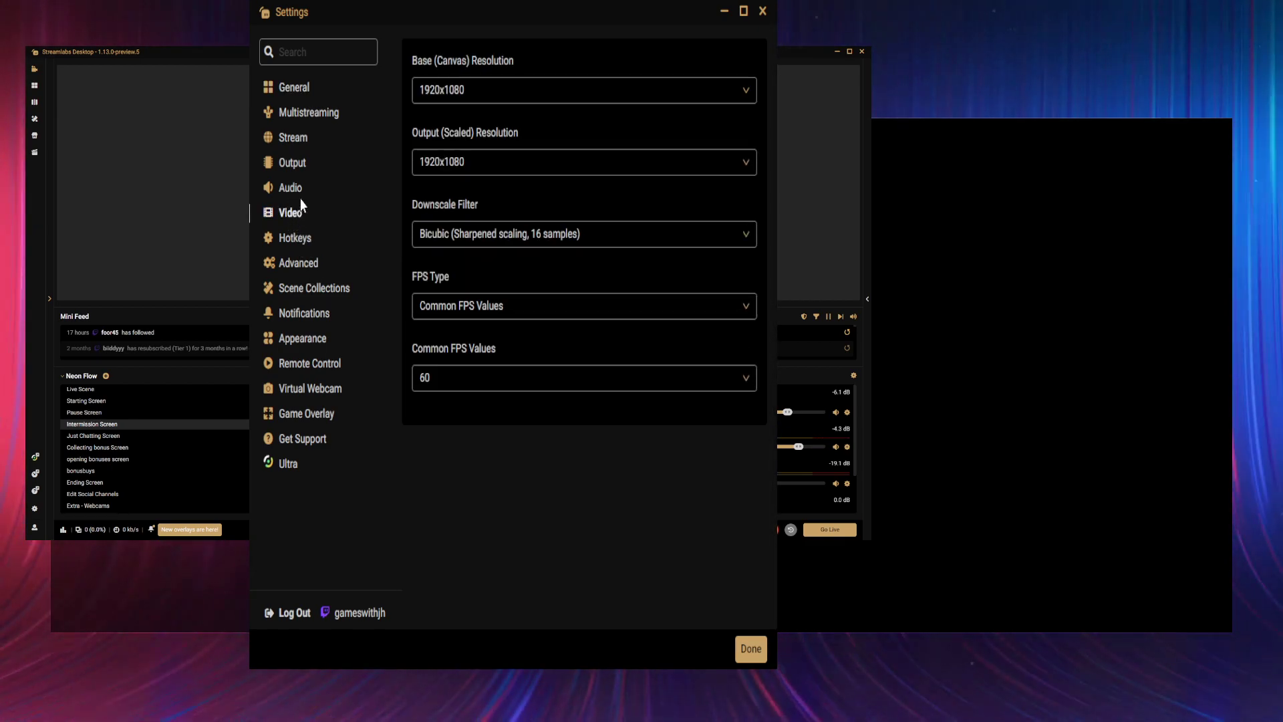
{"action": "left_click", "coordinate": [297, 175]}
{"action": "left_click", "coordinate": [292, 167]}
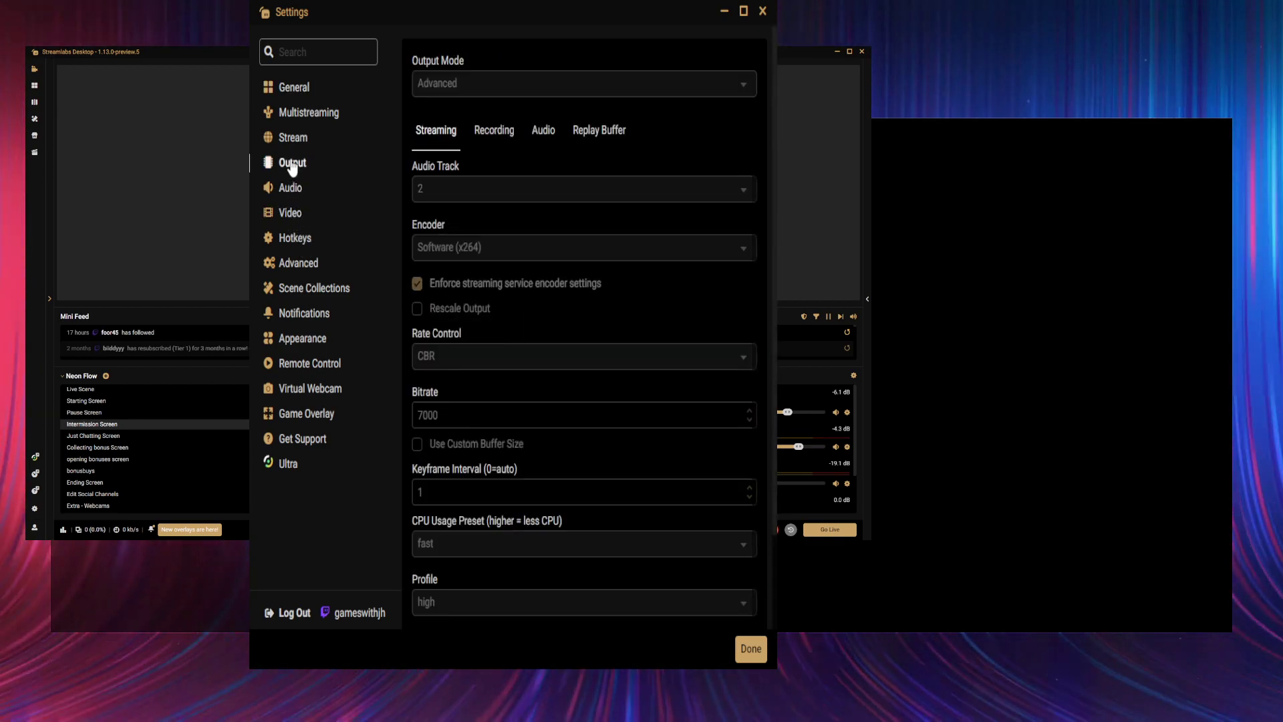
{"action": "left_click", "coordinate": [299, 140]}
{"action": "left_click", "coordinate": [297, 164]}
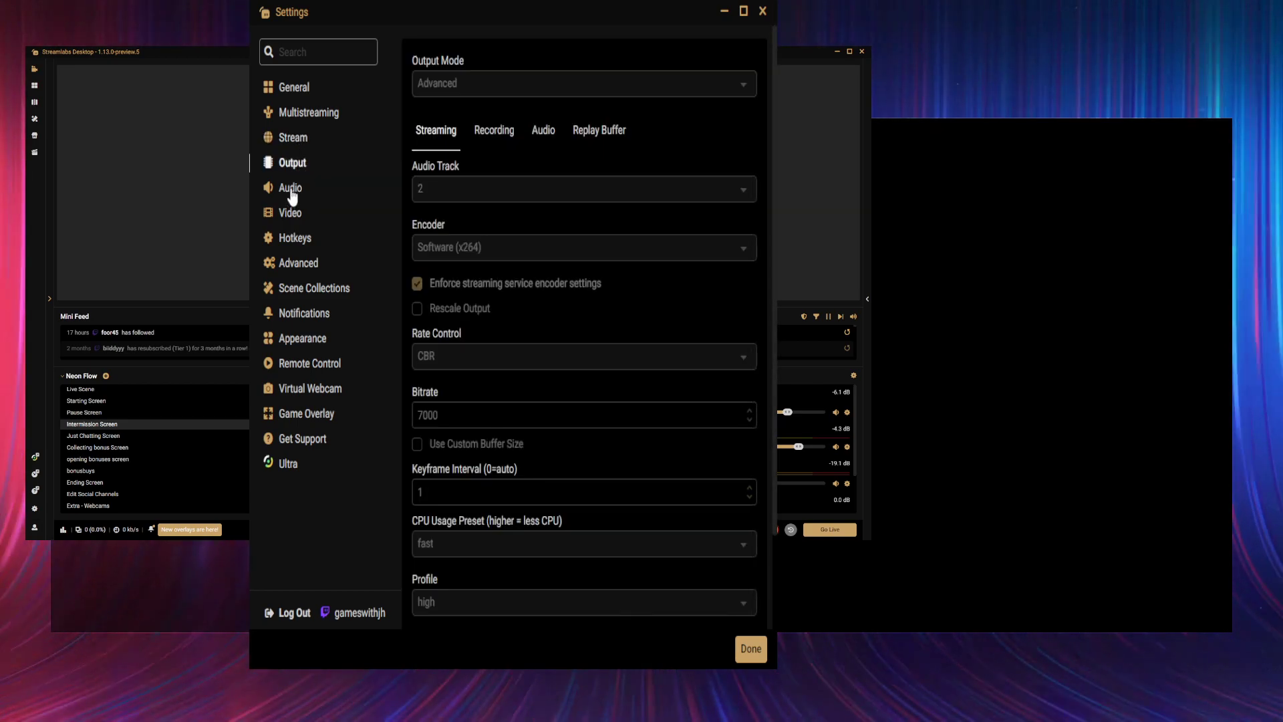
{"action": "left_click", "coordinate": [292, 214]}
{"action": "left_click", "coordinate": [288, 242]}
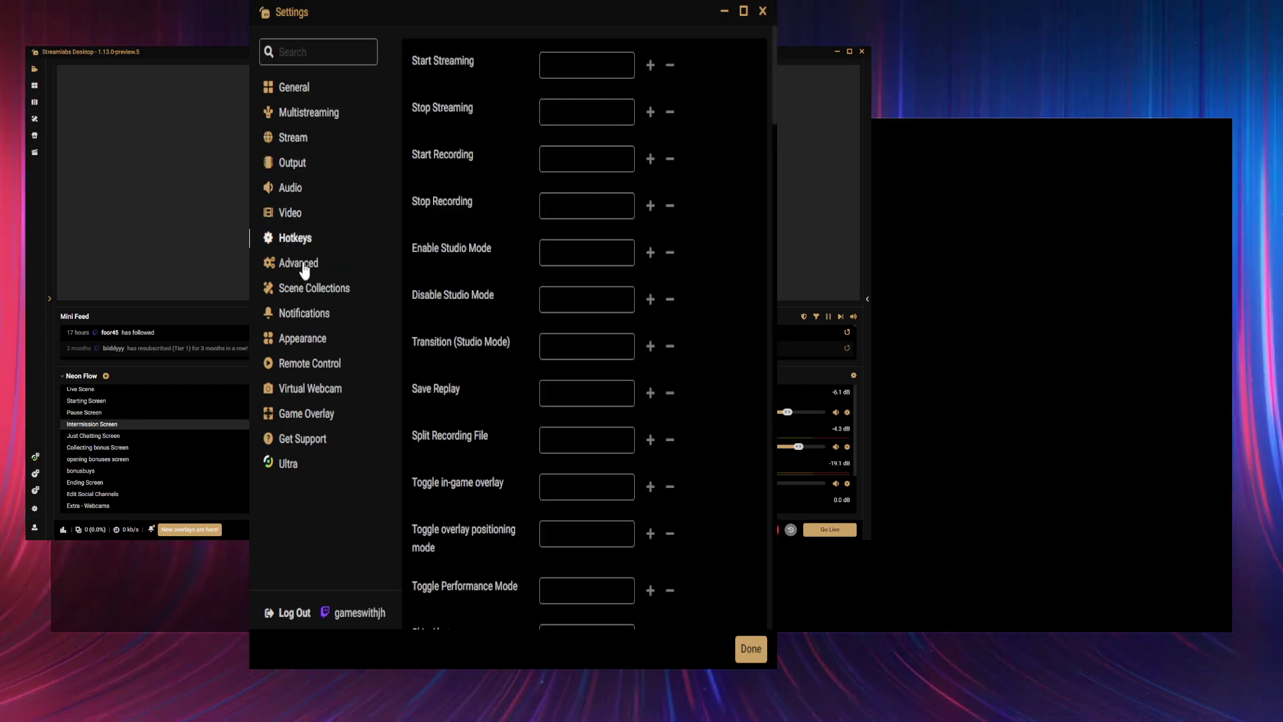
{"action": "left_click", "coordinate": [298, 264]}
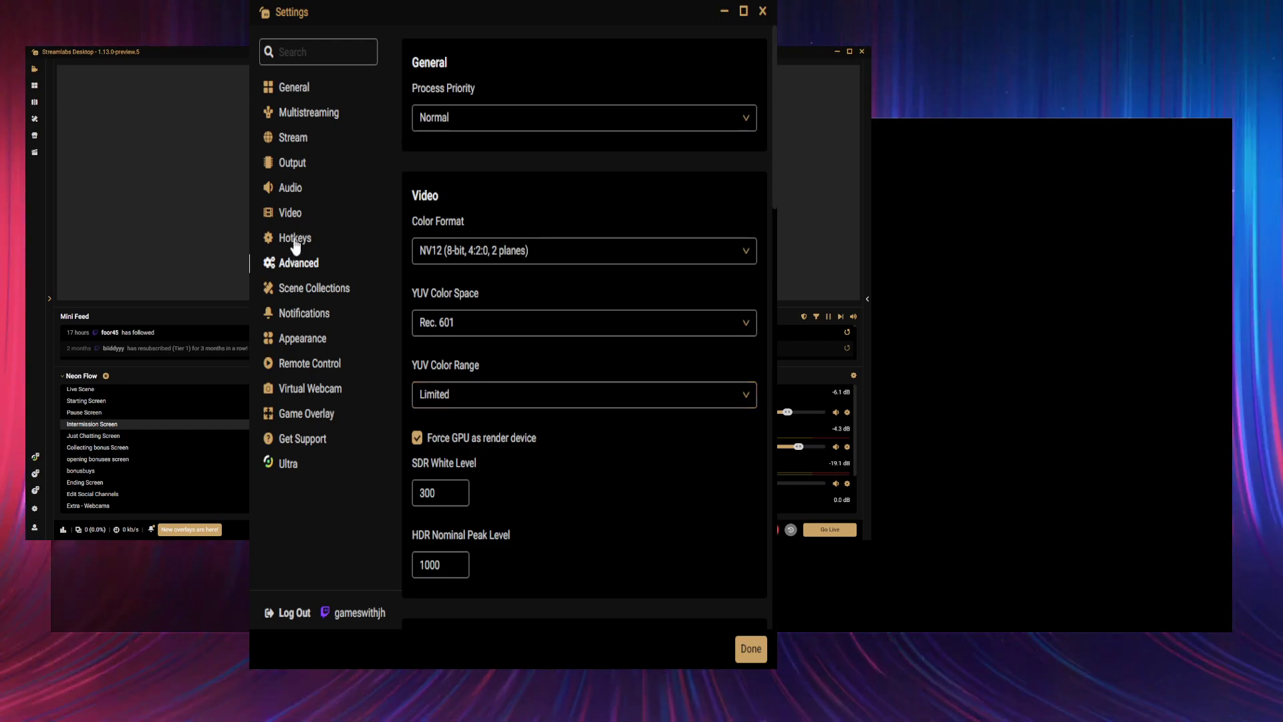
- Recheck Video at 1920x1080, 60 FPS, and Output's x264 CBR 7000 bitrate
{"action": "left_click", "coordinate": [292, 214]}
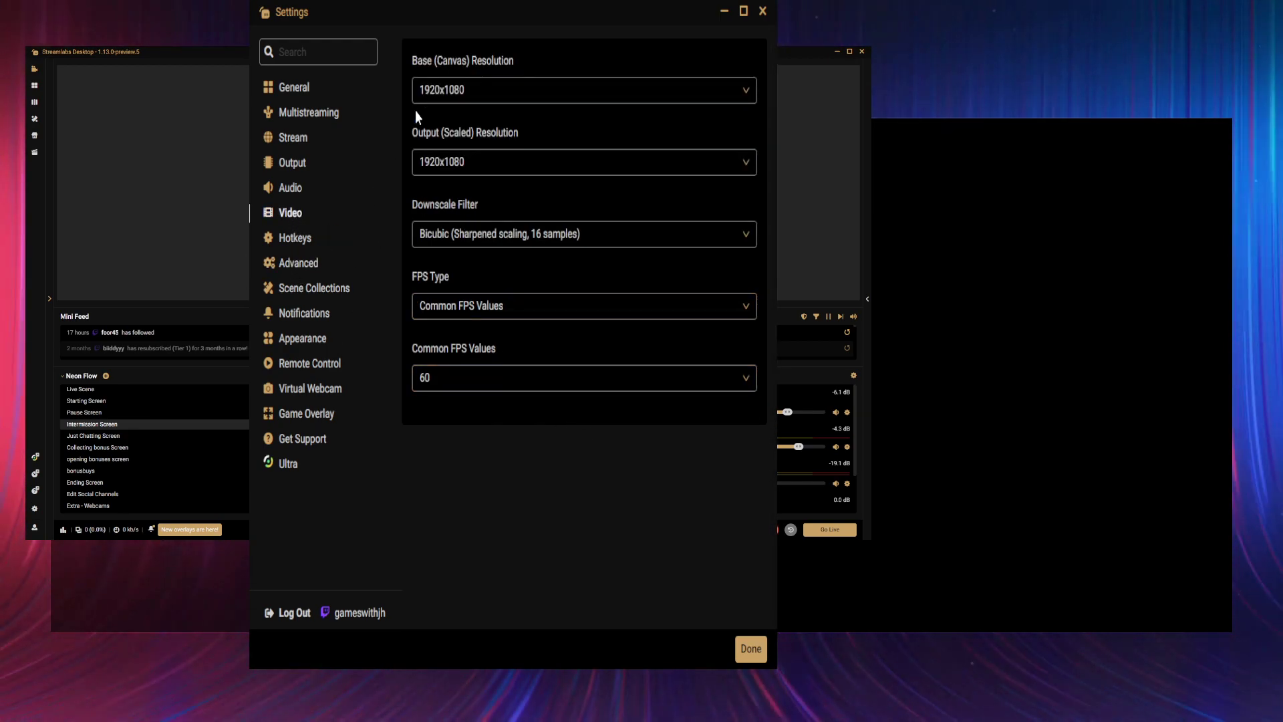
{"action": "left_click", "coordinate": [288, 162]}
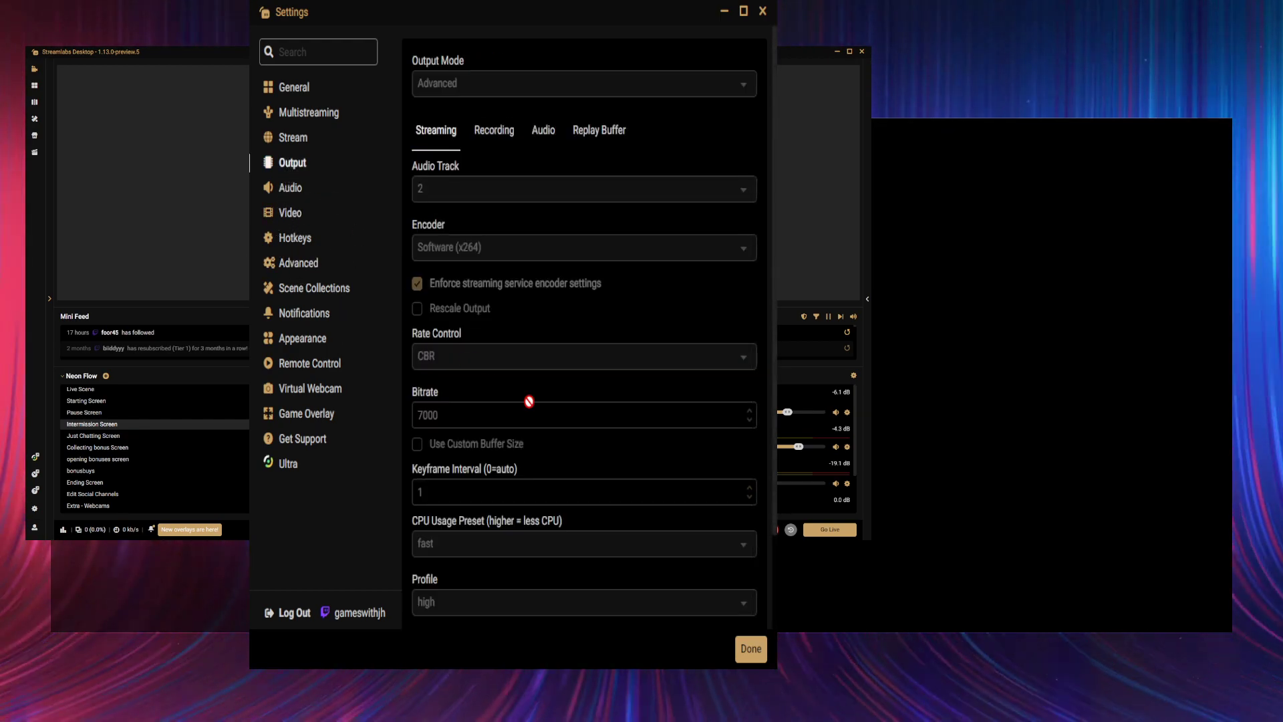
{"action": "scroll", "coordinate": [560, 481], "scroll_direction": "down", "scroll_amount": 3}
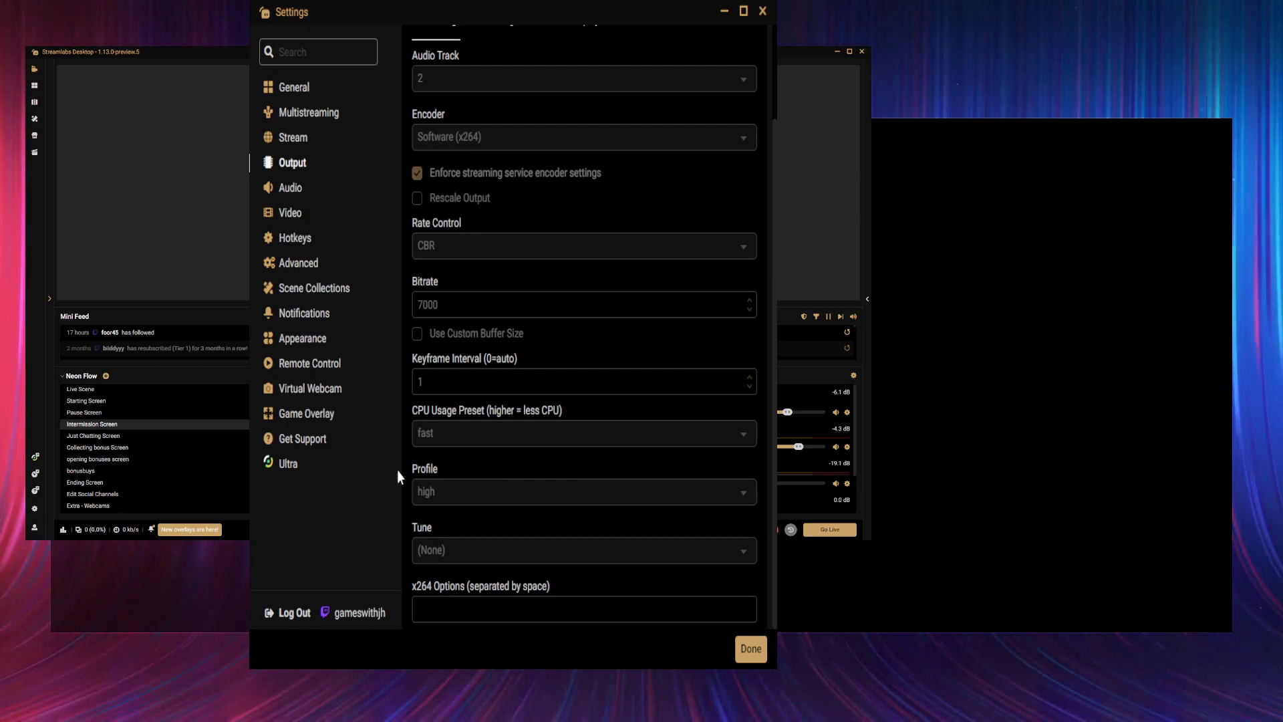